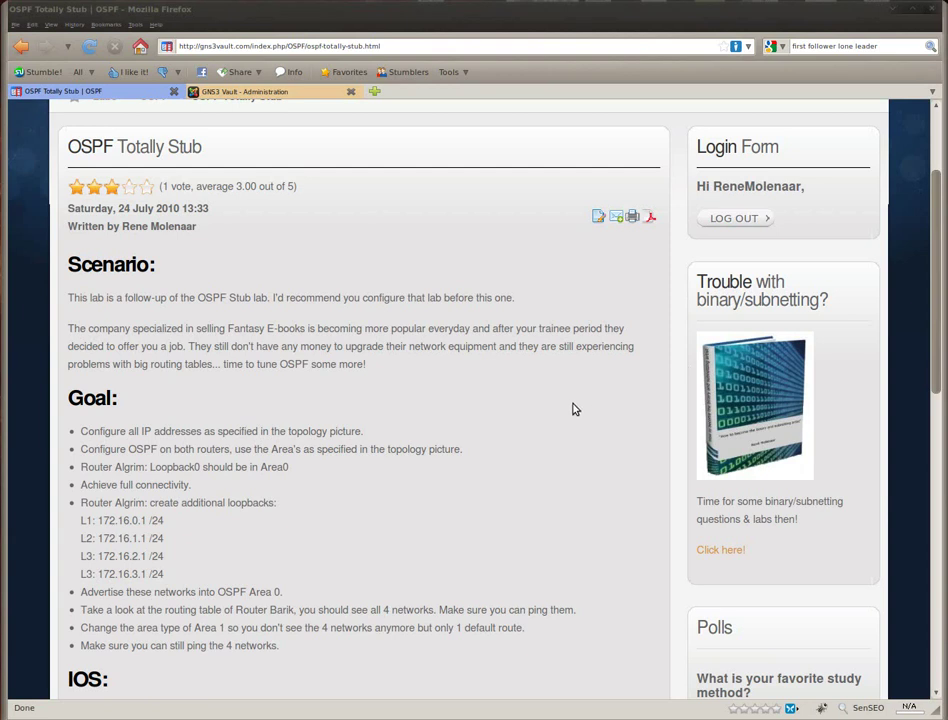
- Read the OSPF Totally Stub lab page, highlighting its title and the goal of configuring OSPF on both routers
scroll(575, 409, "up", 3)
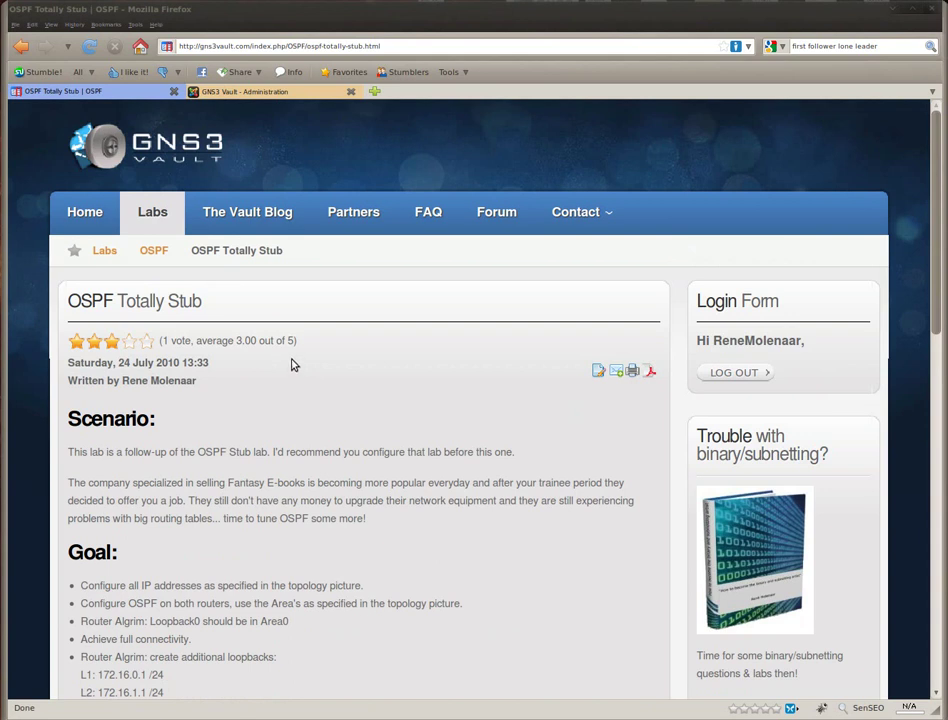
left_click_drag(243, 306, 70, 305)
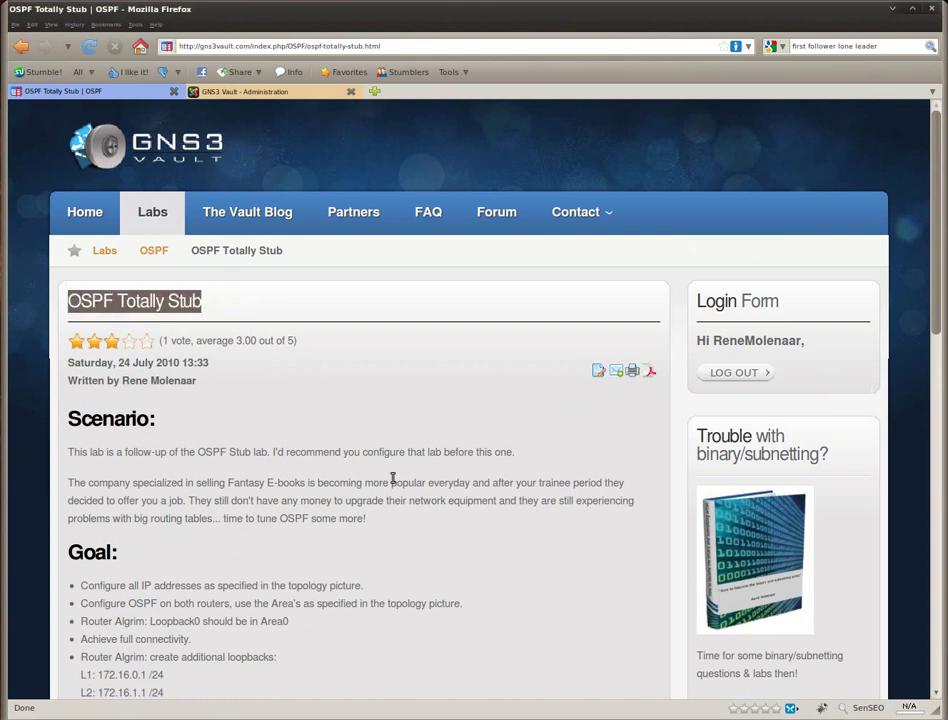
scroll(400, 481, "down", 3)
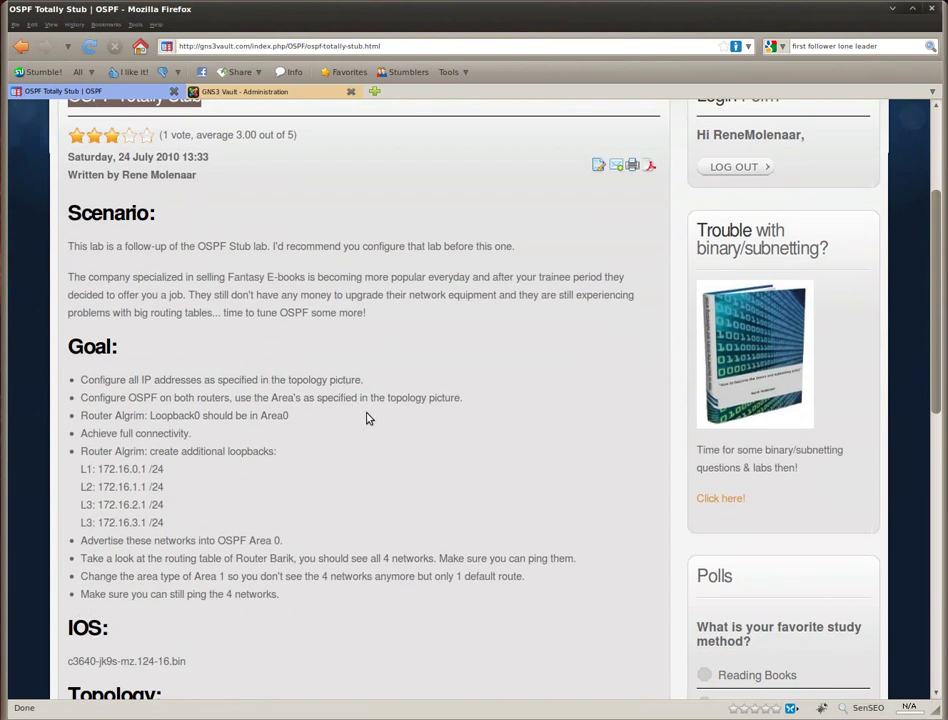
scroll(385, 415, "down", 3)
scroll(387, 417, "up", 4)
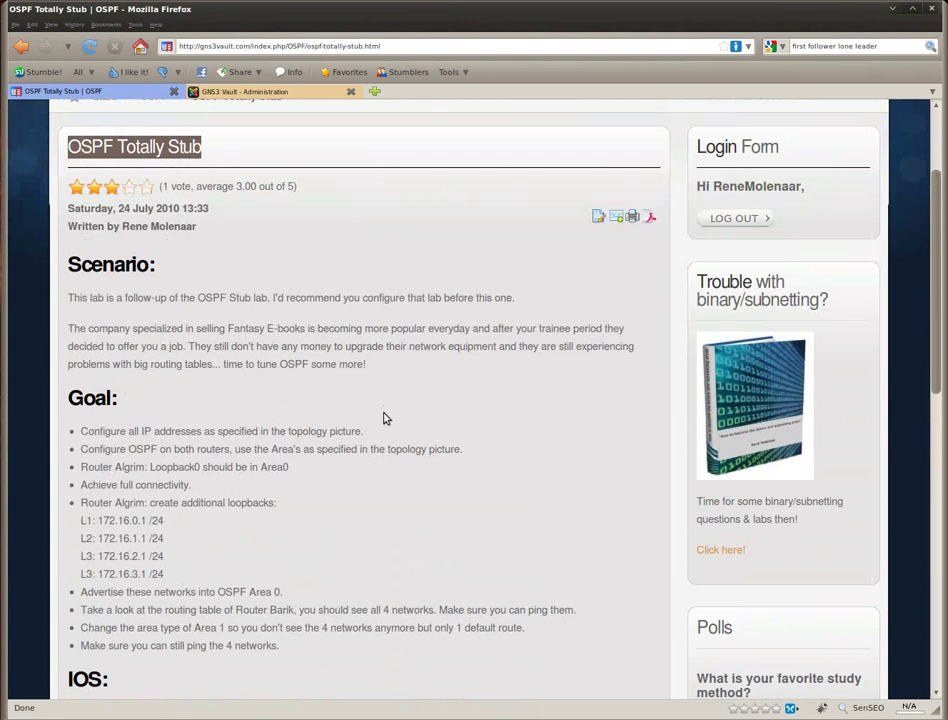
left_click_drag(515, 298, 198, 298)
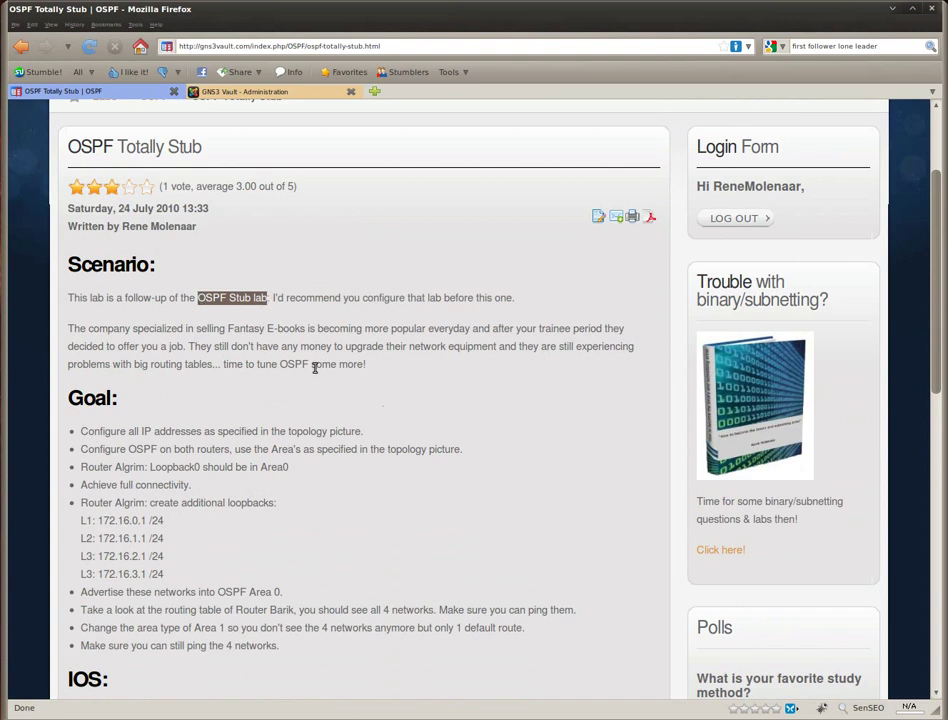
scroll(377, 443, "down", 4)
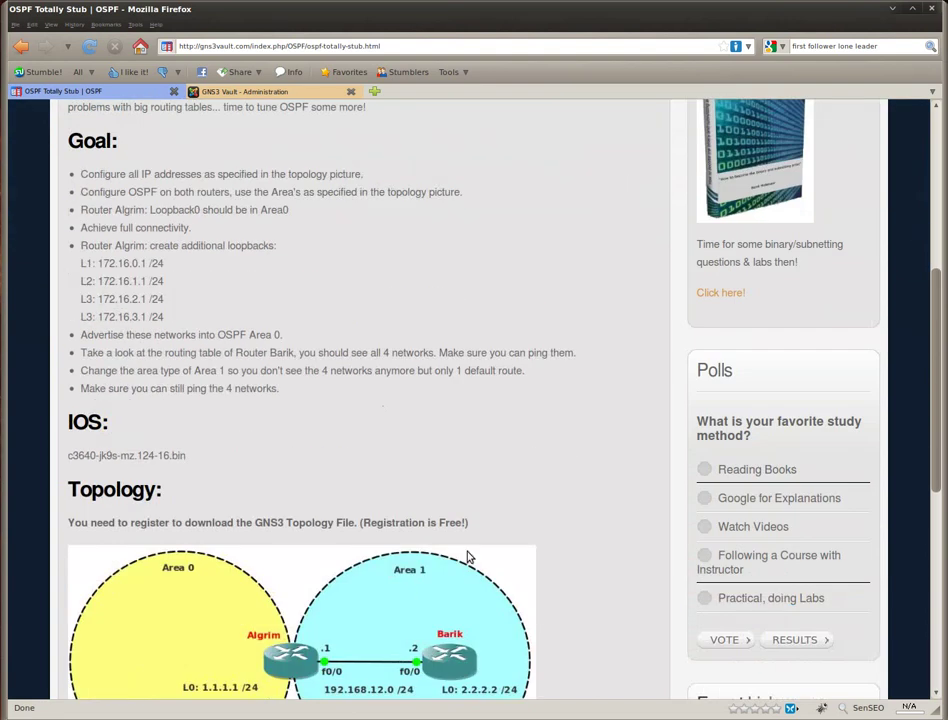
scroll(560, 487, "up", 3)
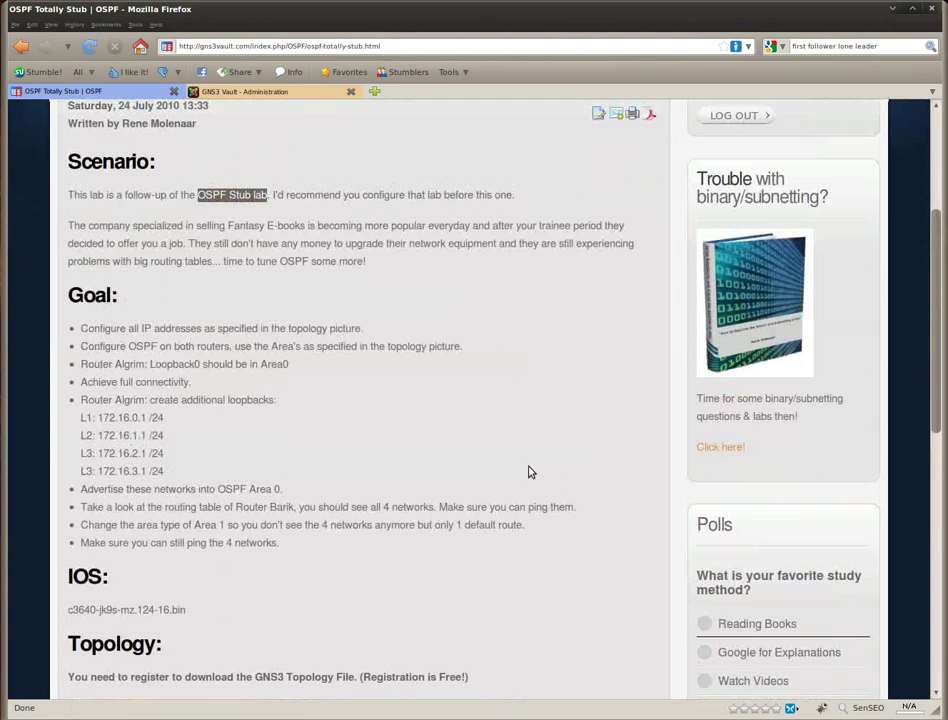
scroll(528, 471, "up", 1)
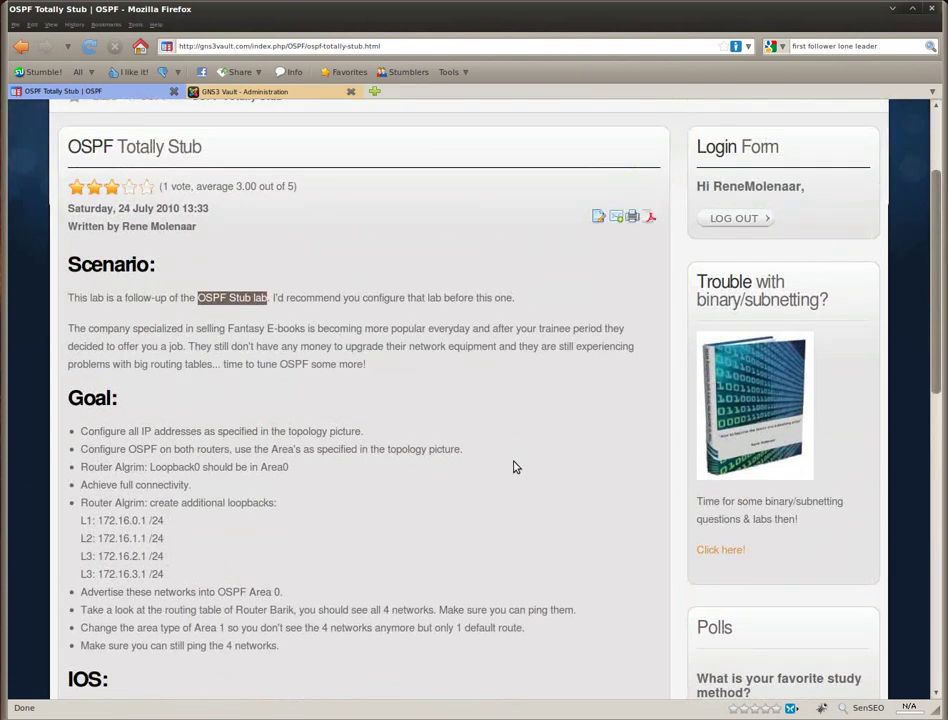
scroll(515, 466, "down", 1)
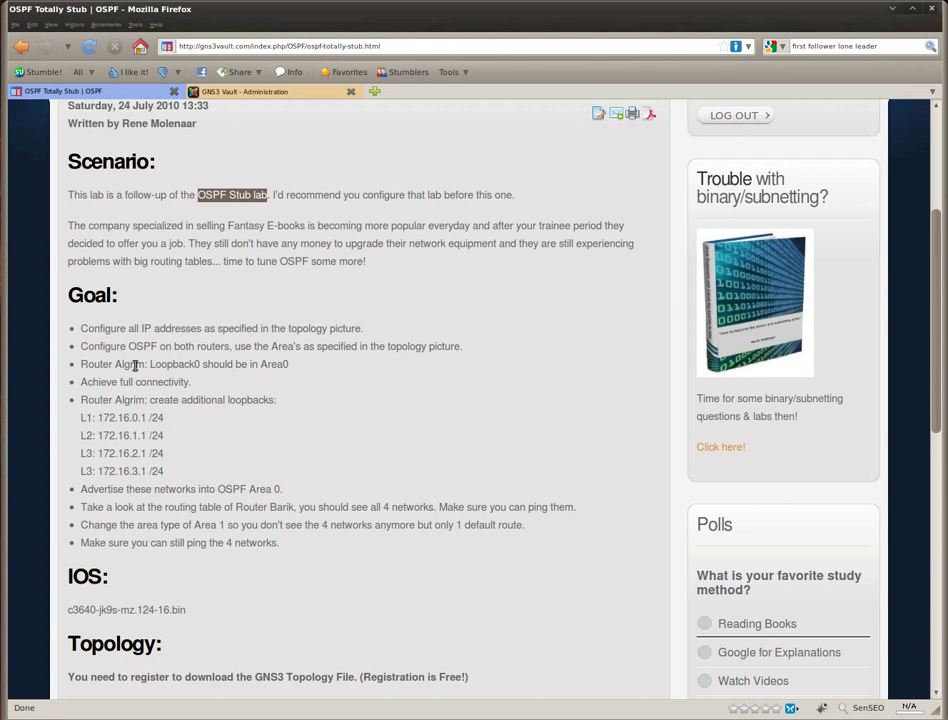
left_click_drag(487, 352, 84, 349)
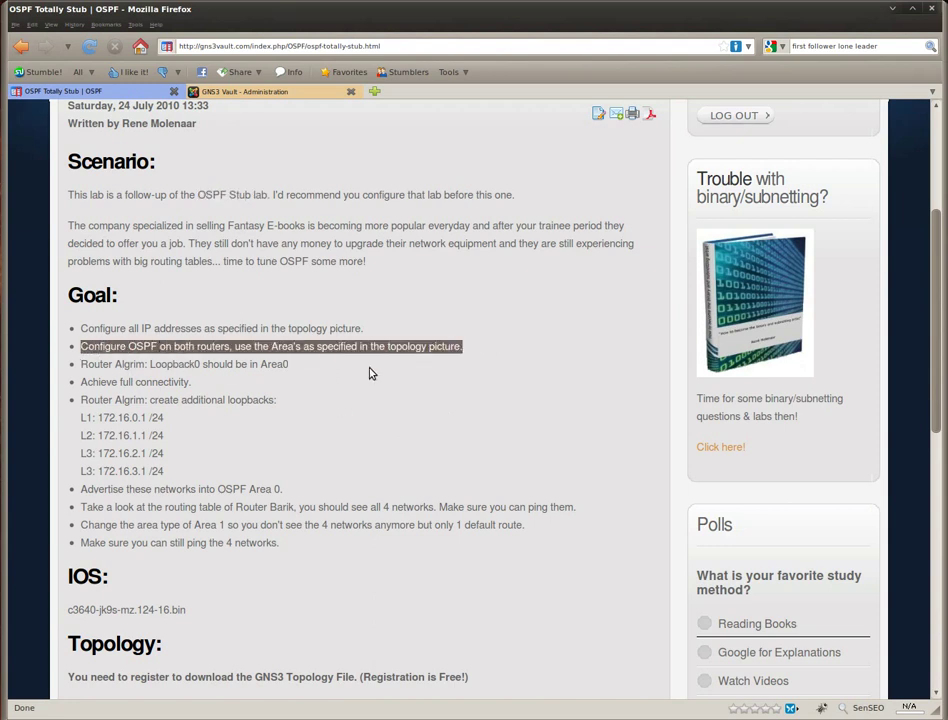
scroll(446, 383, "down", 5)
scroll(362, 648, "down", 3)
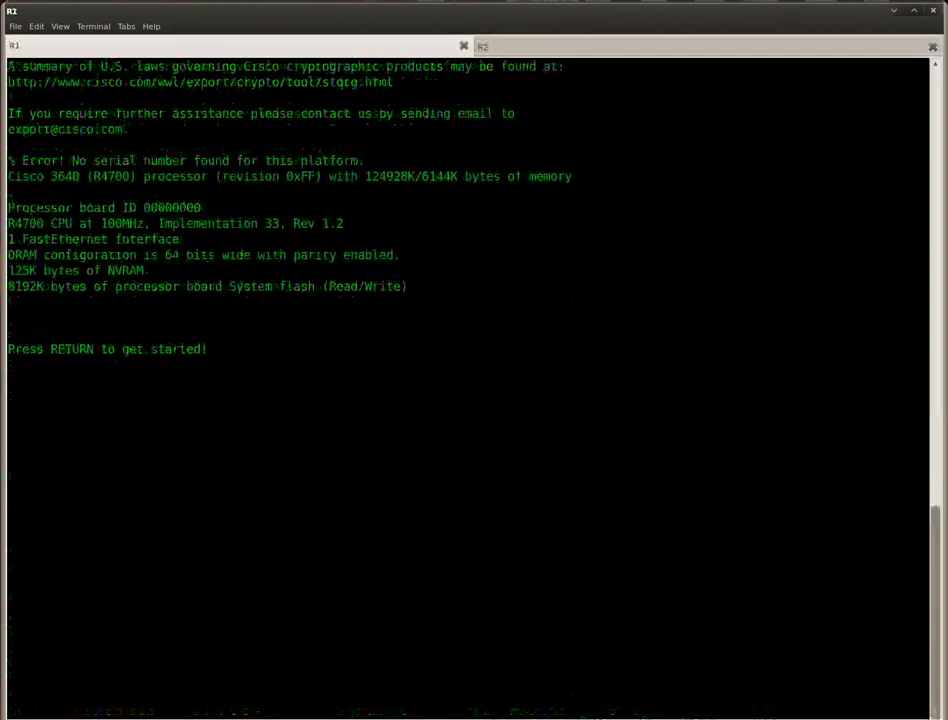
- On Algrim, enter privileged and global configuration mode and start OSPF process 1
key("Return")
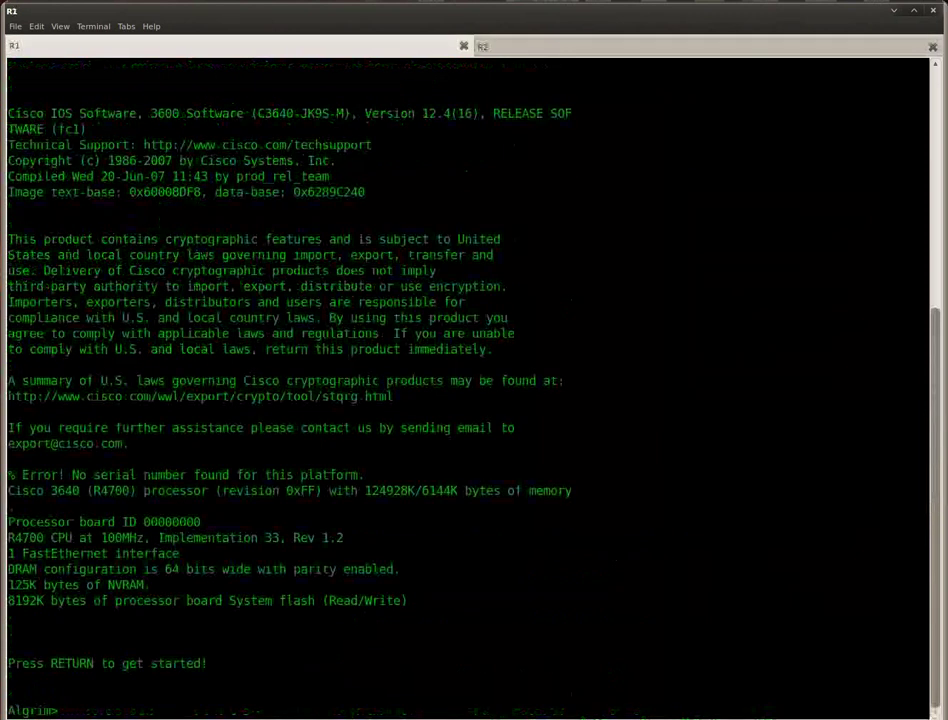
key("Return")
type("ena")
key("Return")
type("conf t")
key("Return")
type("rouuter ospf 1")
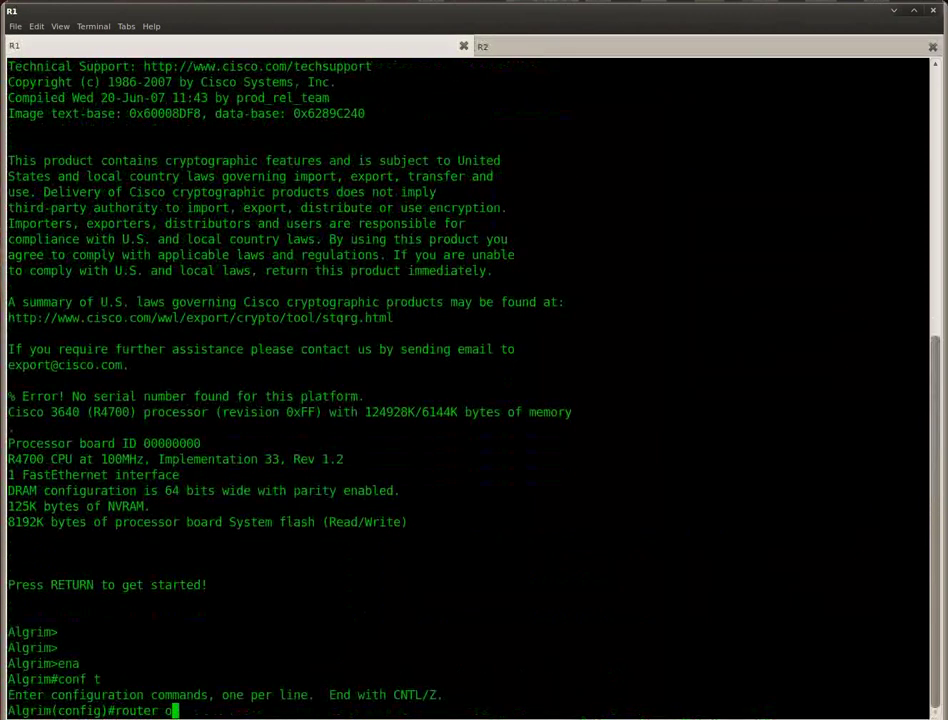
key("Return")
- Advertise 1.1.1.0 0.0.0.255 into area 0 and 192.168.12.0 0.0.0.255 into area 1
type("net")
key("Tab")
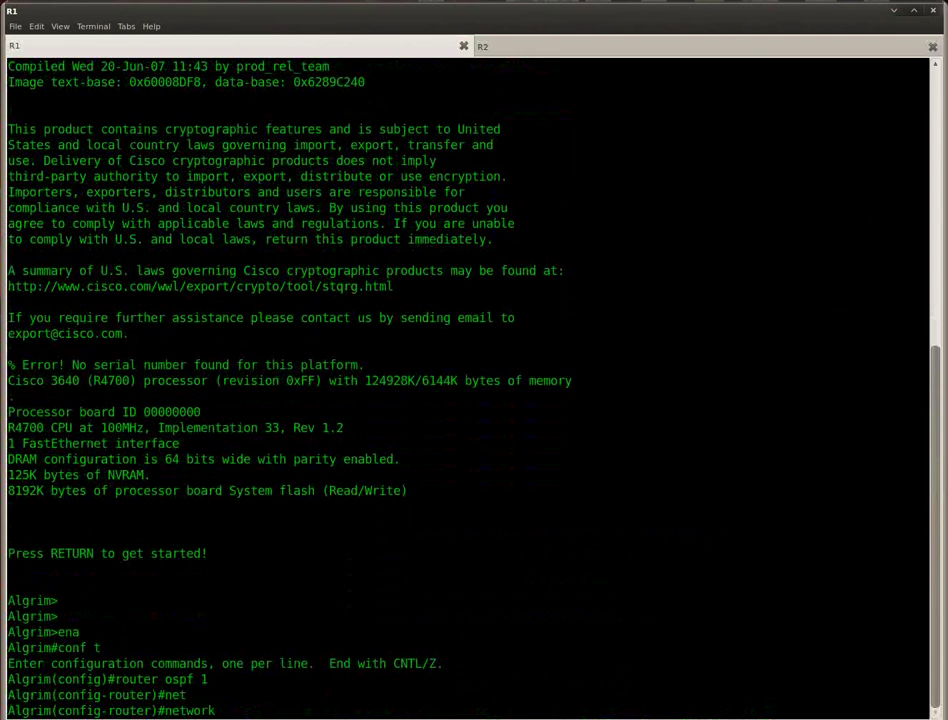
type("1.1.1.0 0.0.0.255 area 0")
key("Return")
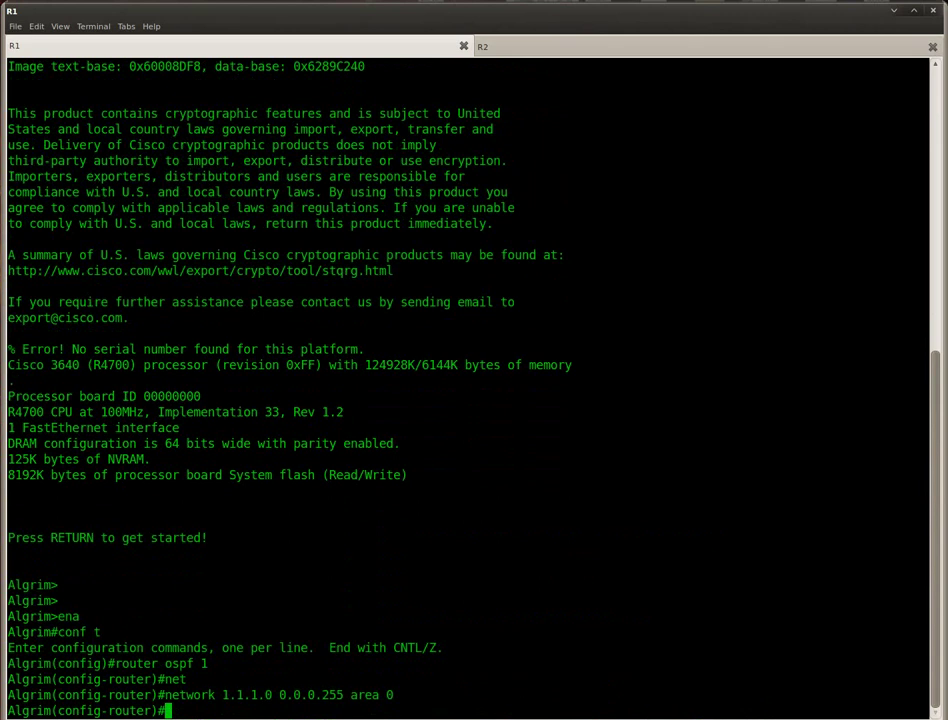
type("net")
key("Tab")
type("192.168.12.")
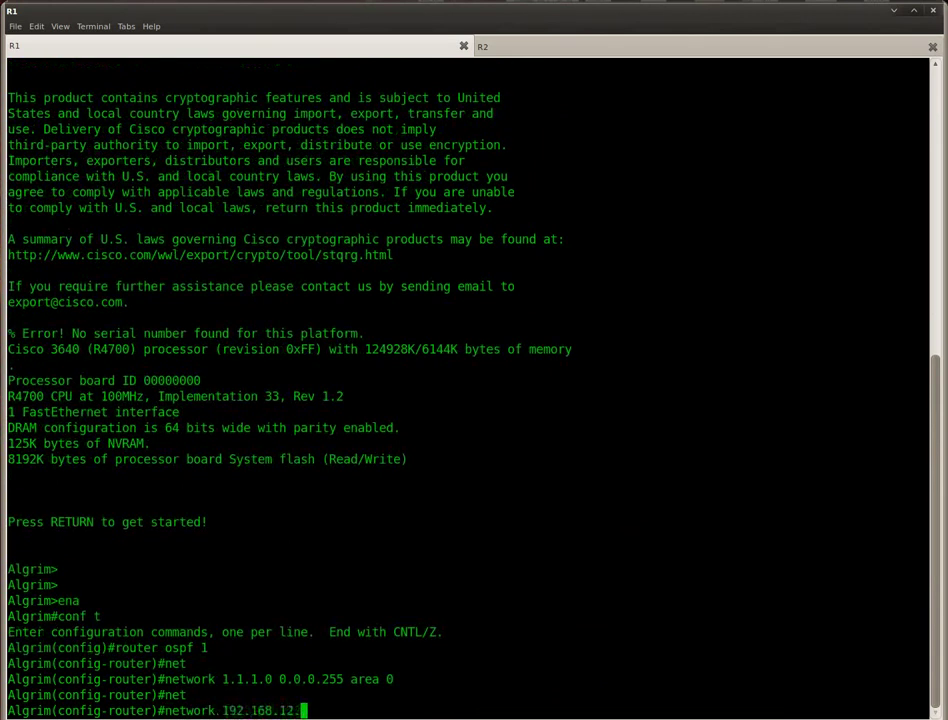
type("0 0.0.0.255 area 1")
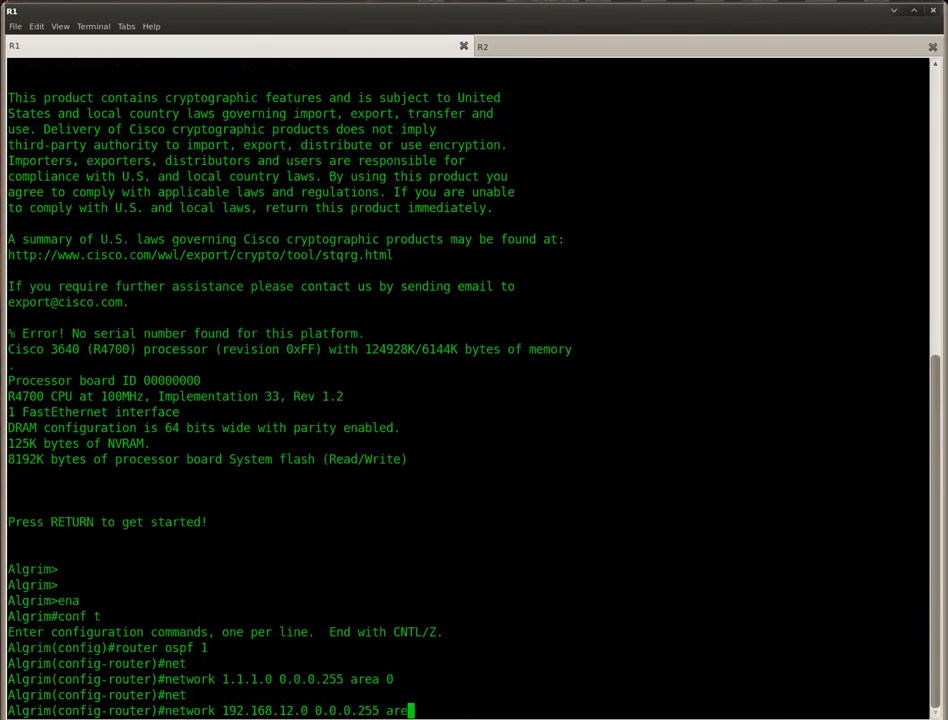
key("Return")
- On Barik, enter privileged and global configuration mode and start OSPF process 1
left_click(550, 45)
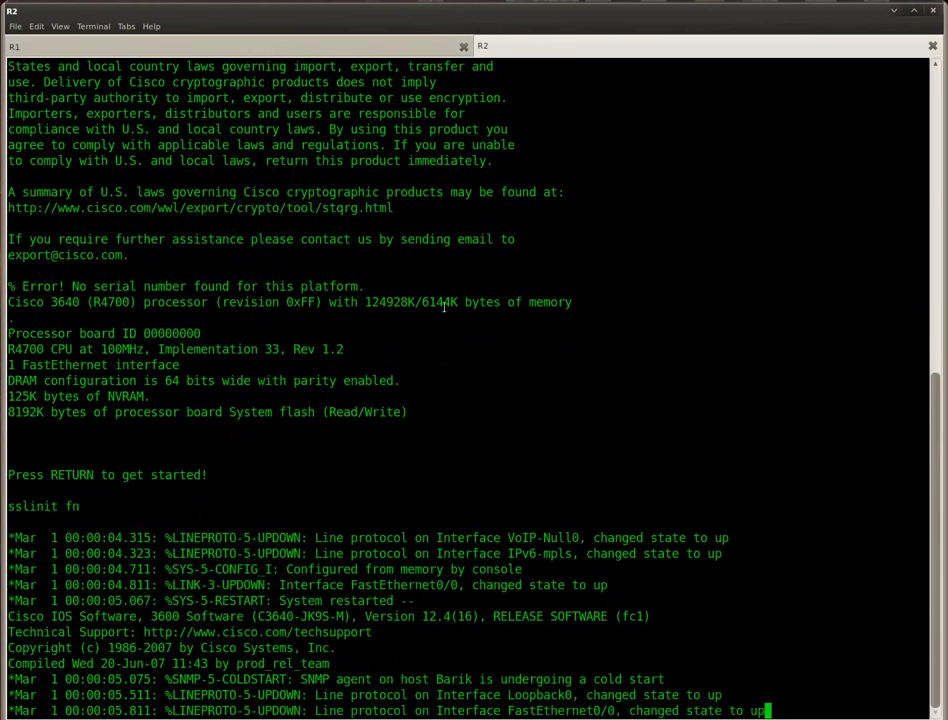
key("Return")
key("Return")
key("Return")
type("ena")
key("Return")
type("conf")
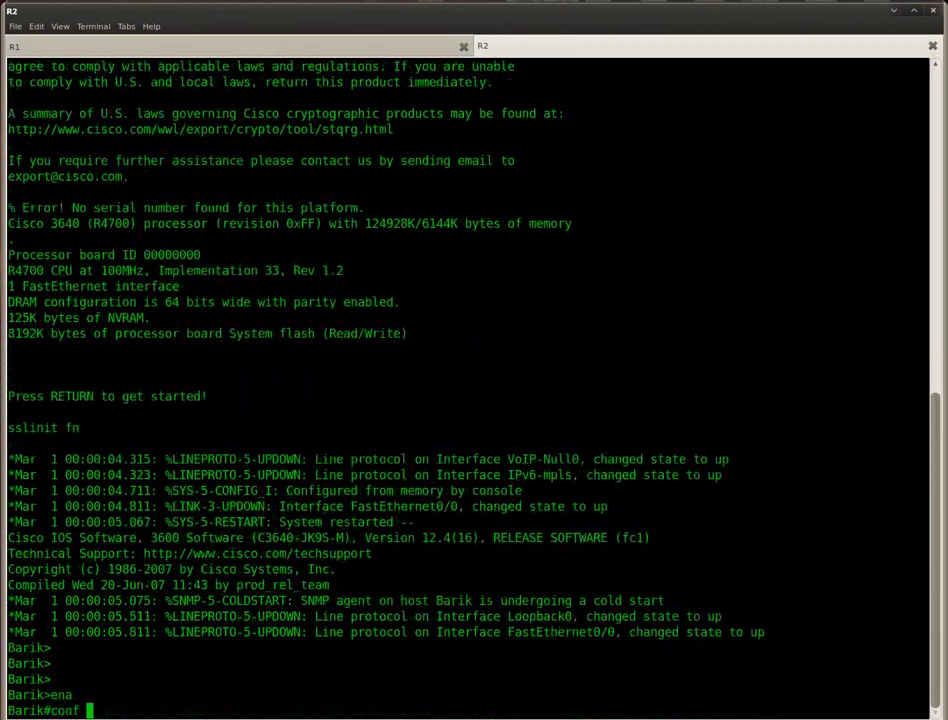
type(" t")
key("Return")
type("router ospf 1")
key("Return")
- Advertise 192.168.12.0 0.0.0.255 and 2.2.2.0 0.0.0.255 into area 1 on Barik
type("net")
key("Tab")
type("19")
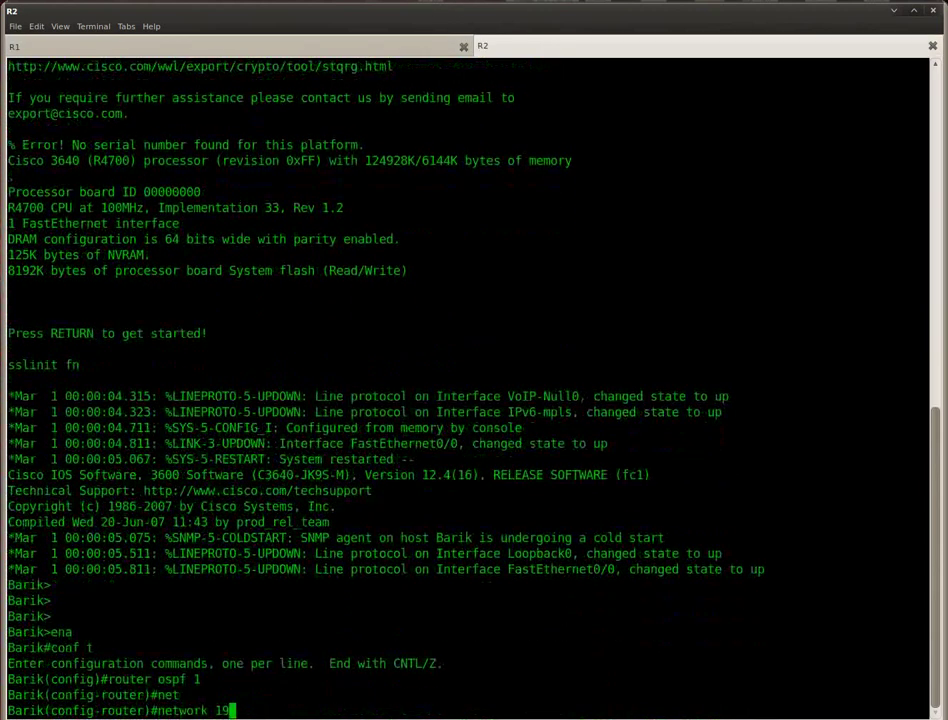
type("2.168.12.0 0.0.0.")
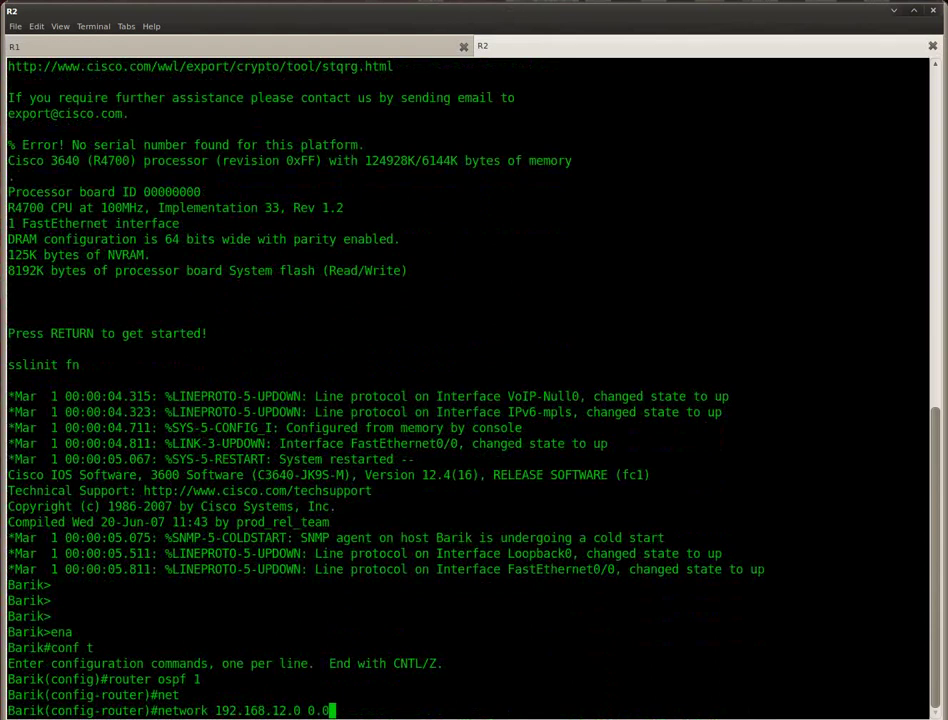
type("255 area 1")
key("Return")
type("net")
key("Tab")
type("2.2.2.0")
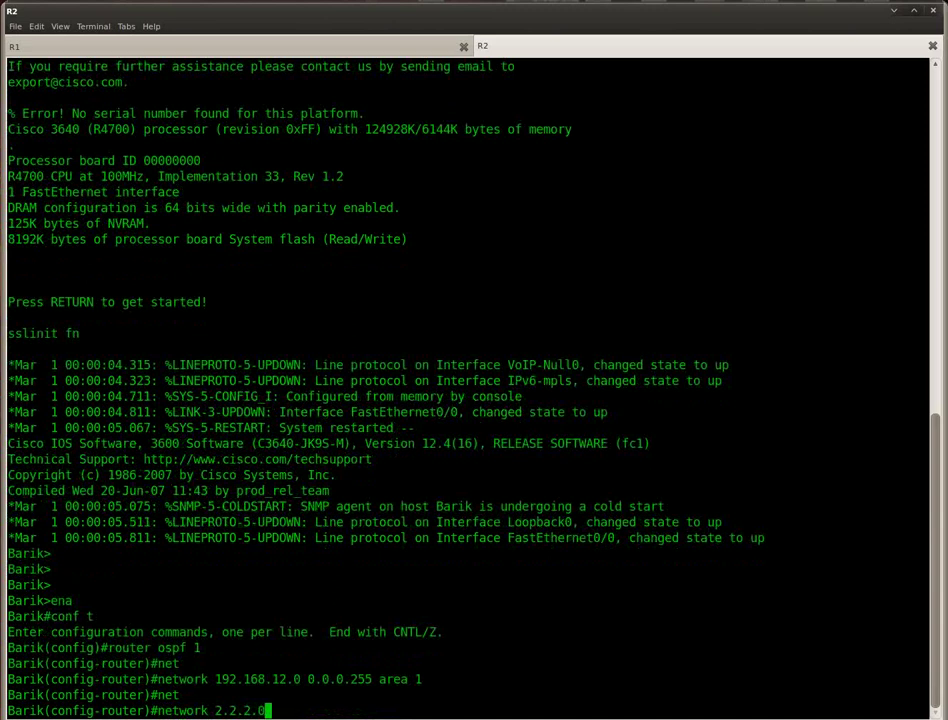
type(" 0.0.0.25")
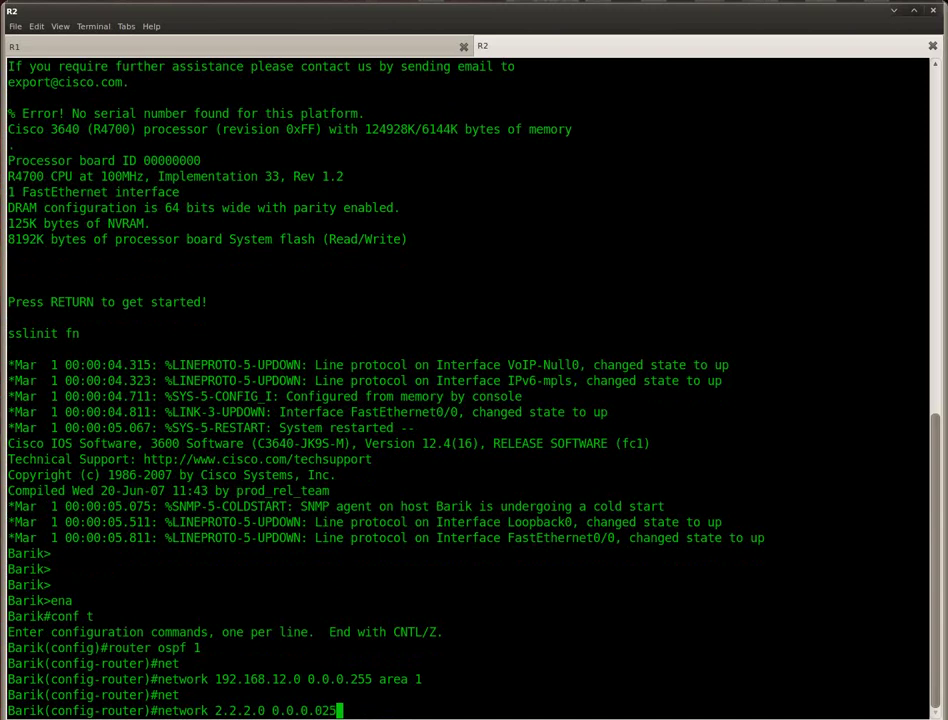
type("5 area 1")
key("Return")
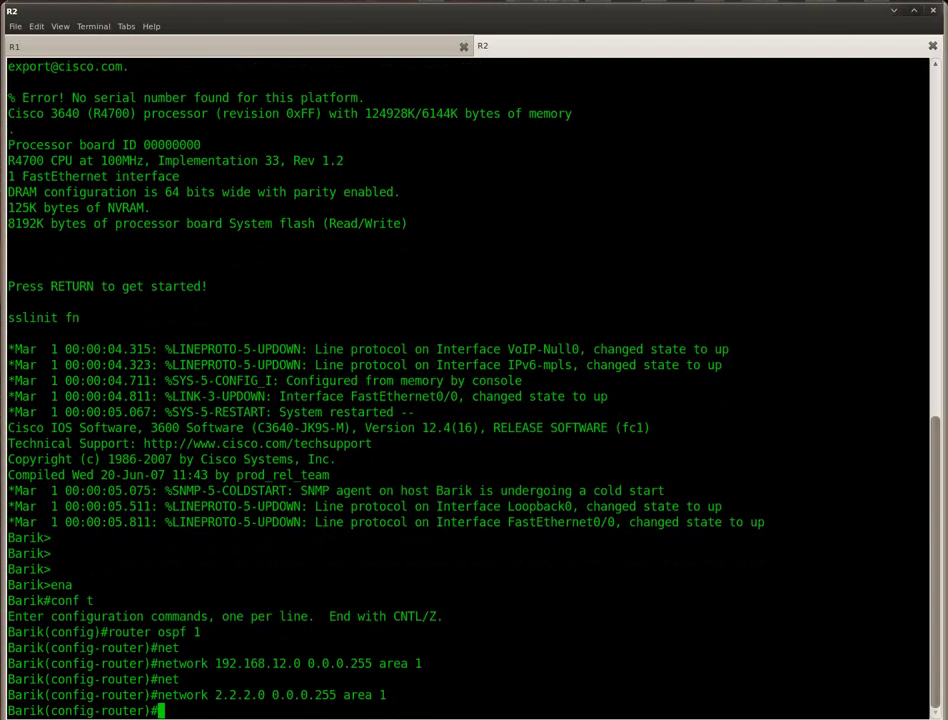
- Leave configuration mode and run show ip ospf neighbor on Barik
key("ctrl+z")
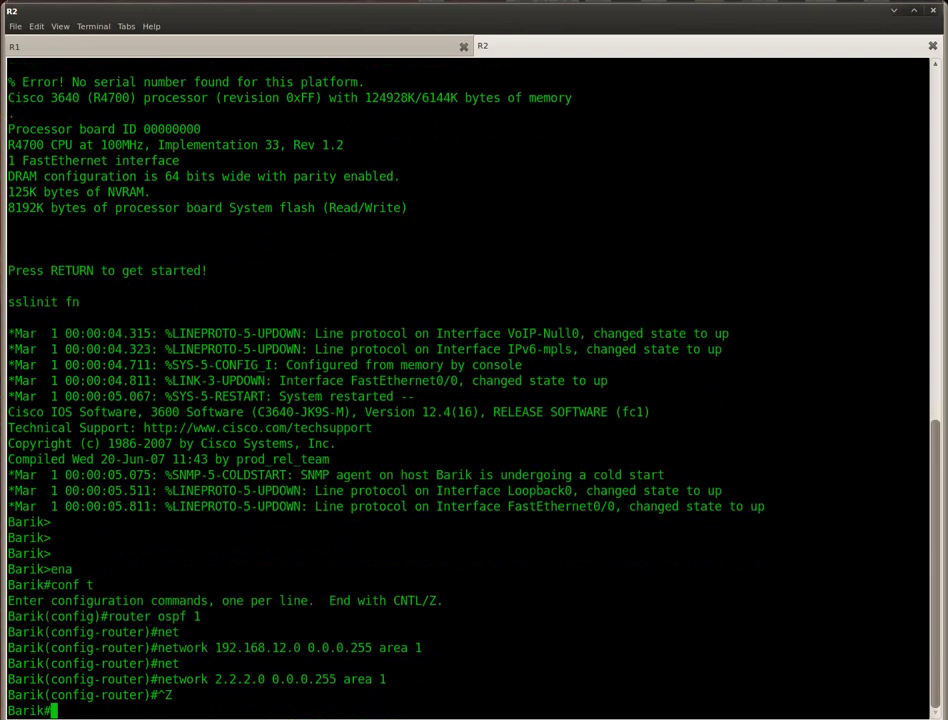
type("show ip ospf nei")
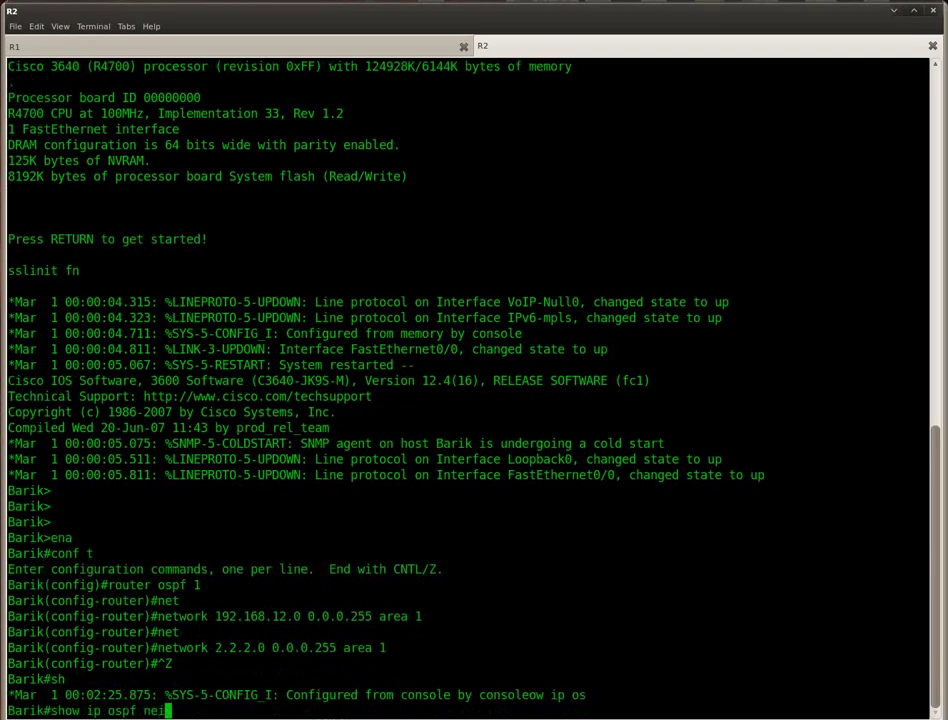
key("Tab")
key("Return")
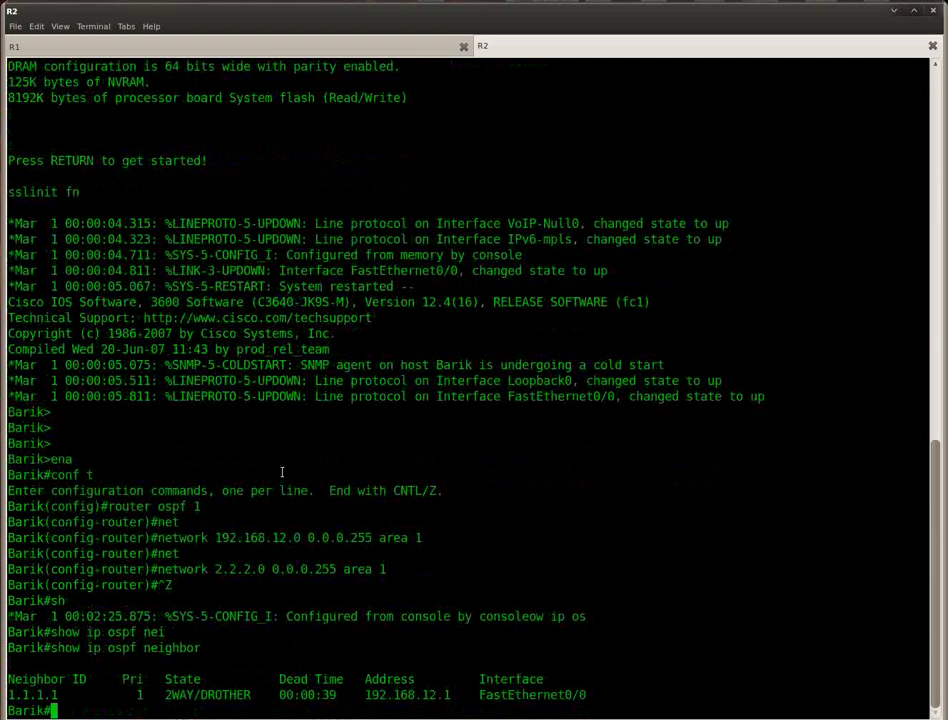
- Scroll the lab page up to the Goal list and mark the 'Achieve full connectivity.' line
left_click(351, 714)
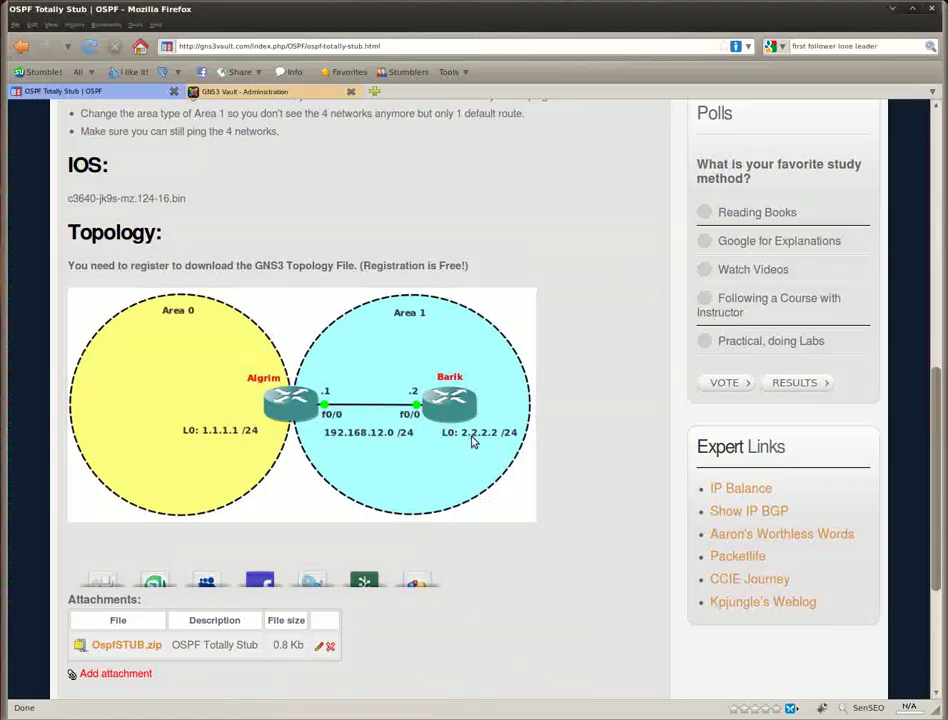
scroll(597, 491, "up", 5)
scroll(590, 506, "up", 2)
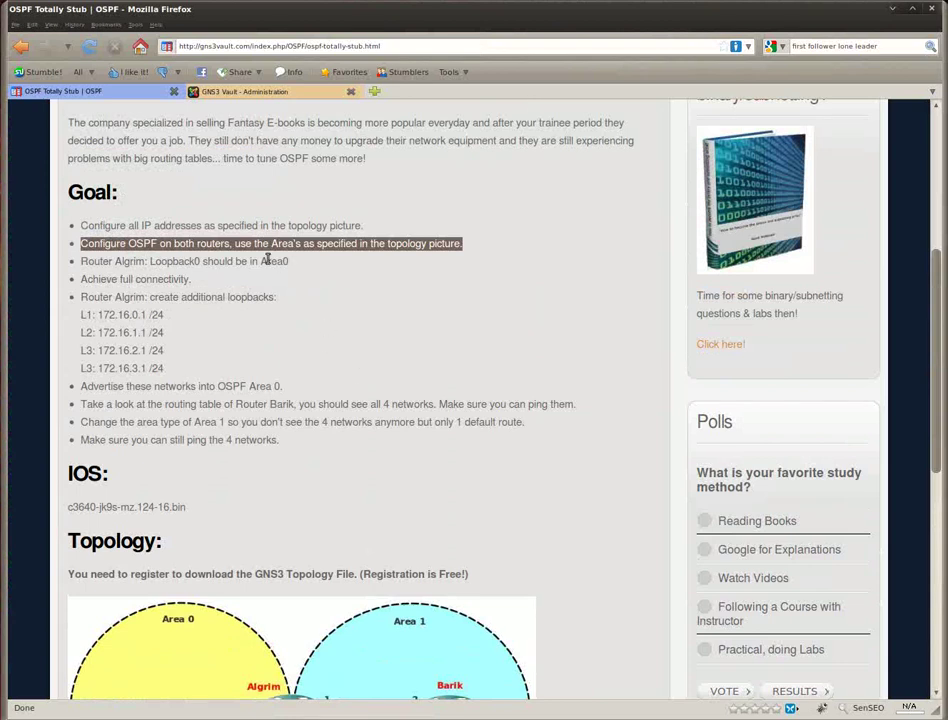
triple_click(202, 282)
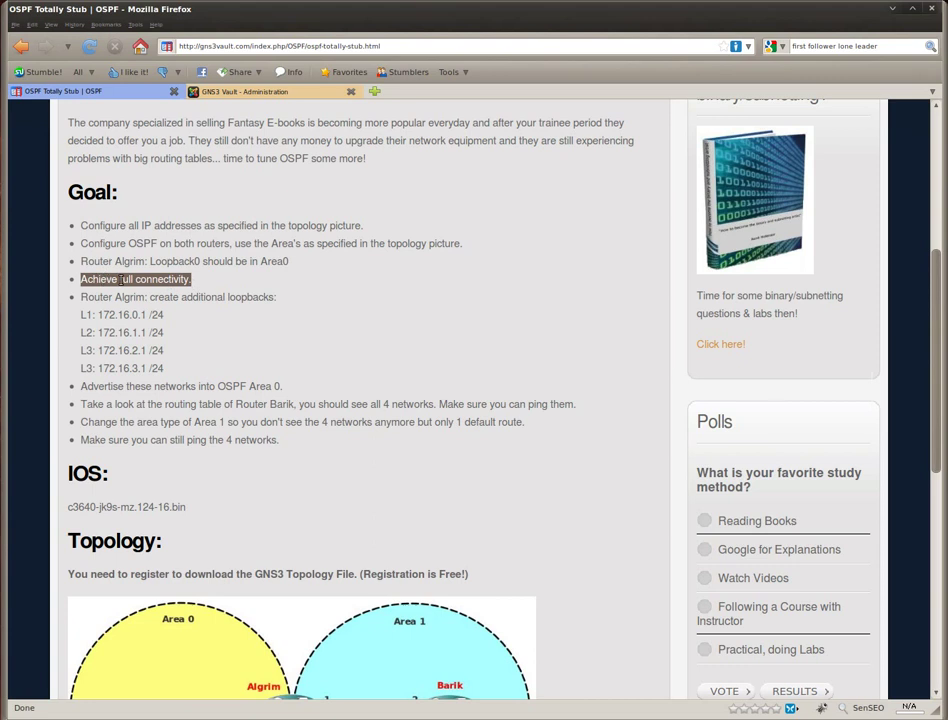
- Rerun show ip ospf neighbor on Barik four times to watch the 1.1.1.1 adjacency
key("alt+Tab")
key("Return")
key("Up")
key("Return")
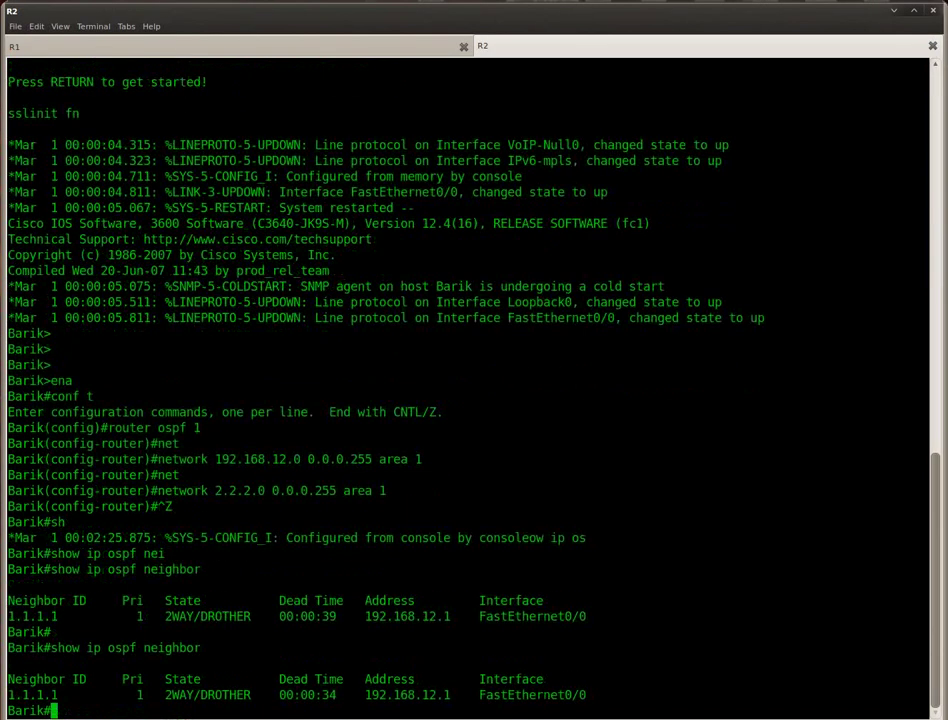
key("Up")
key("Return")
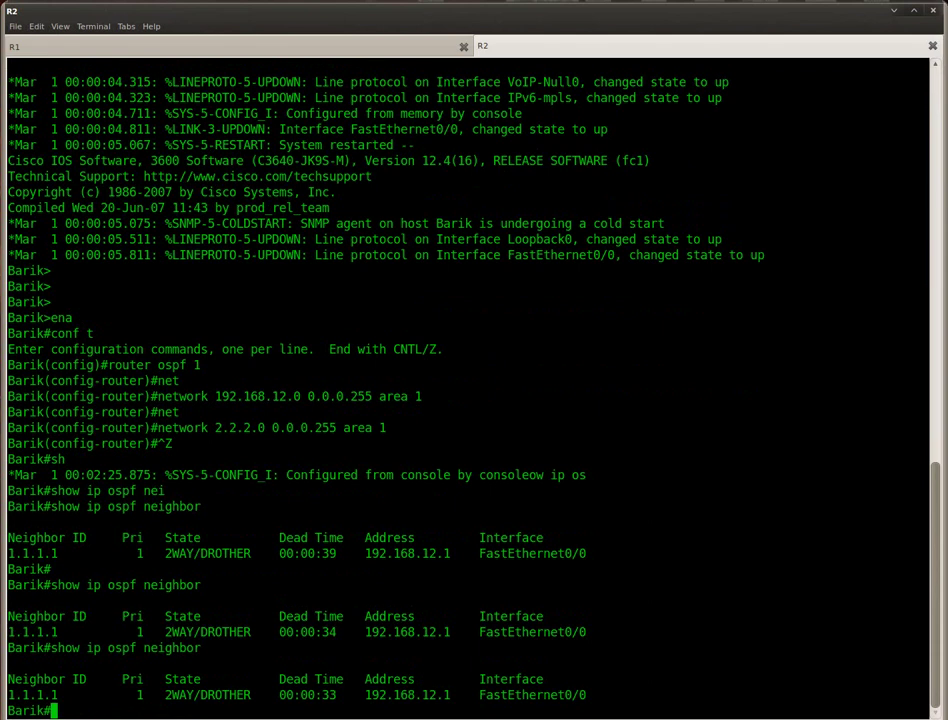
key("Up")
key("Return")
key("Up")
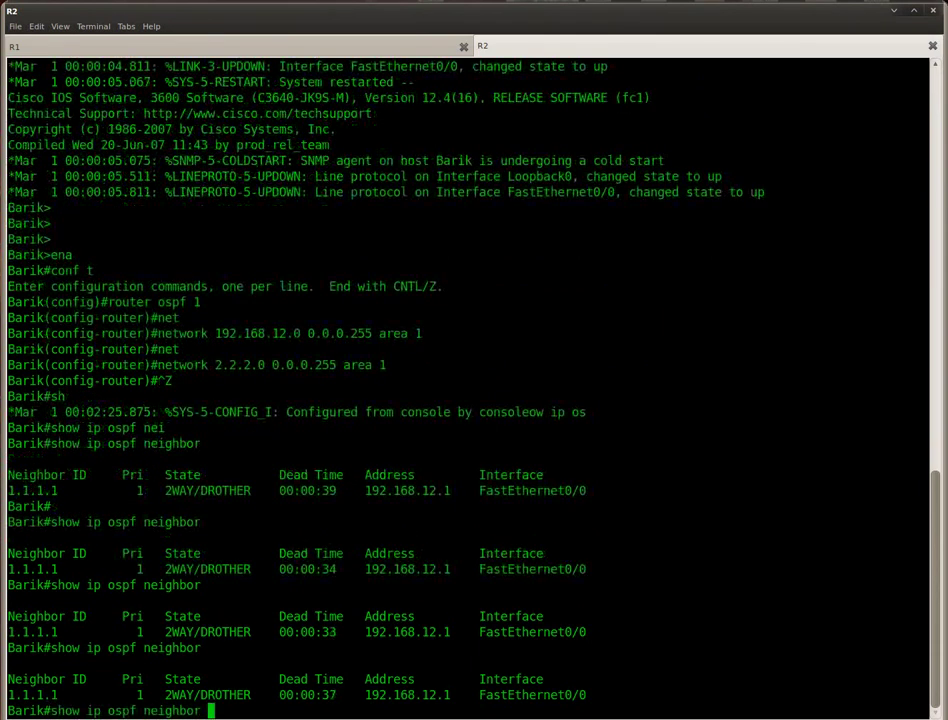
key("Return")
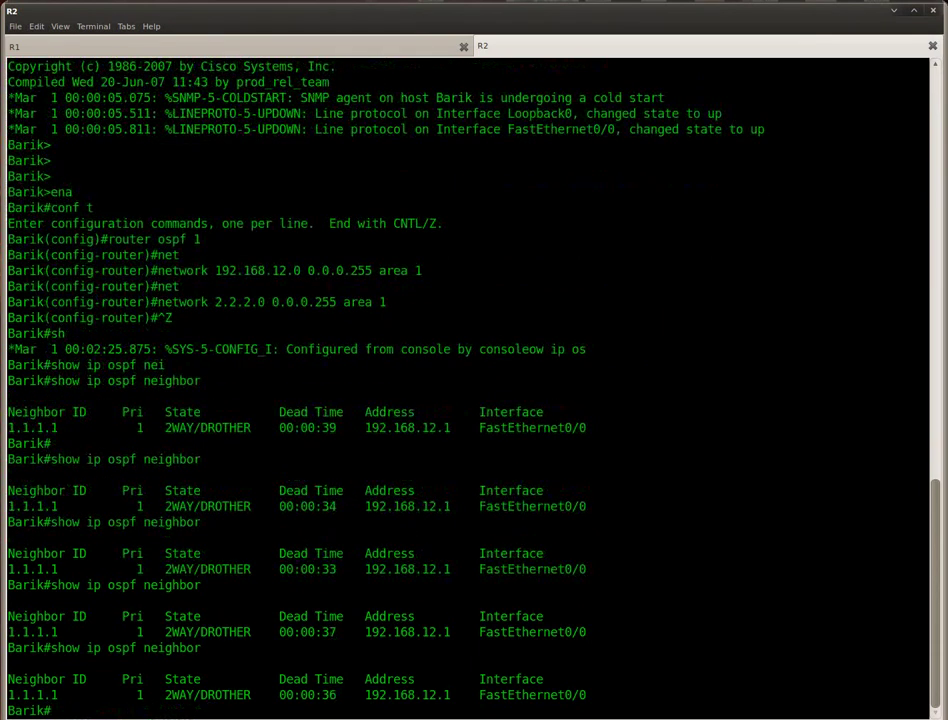
- Ping 1.1.1.1 from Barik using source address 2.2.2.2
type("ping 1.1.1.1 sour")
key("Tab")
type("l")
key("BackSpace")
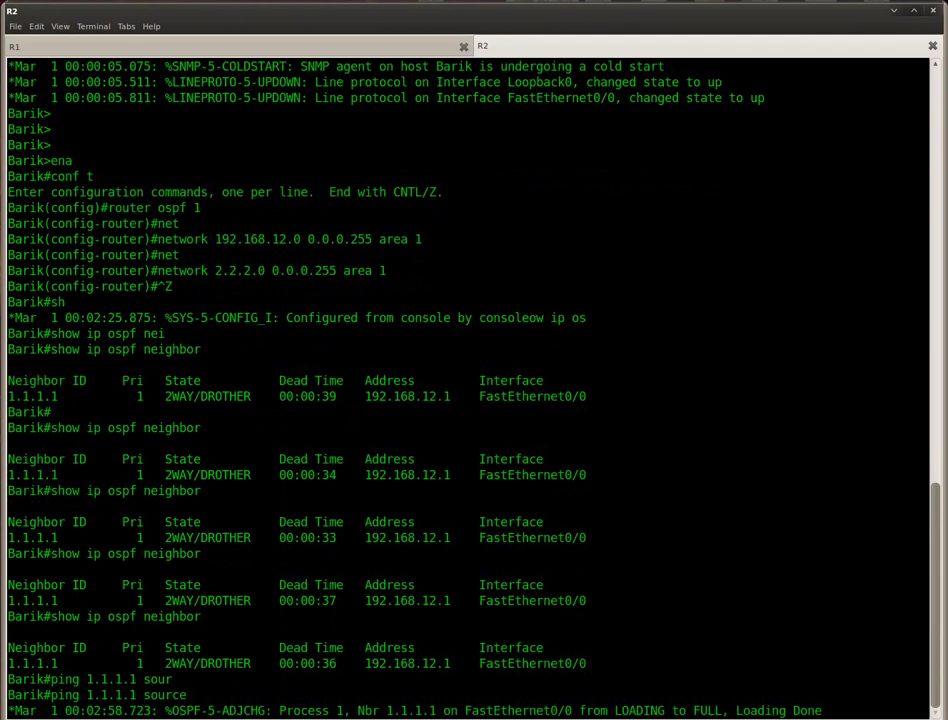
type("2.2.2.2")
key("Return")
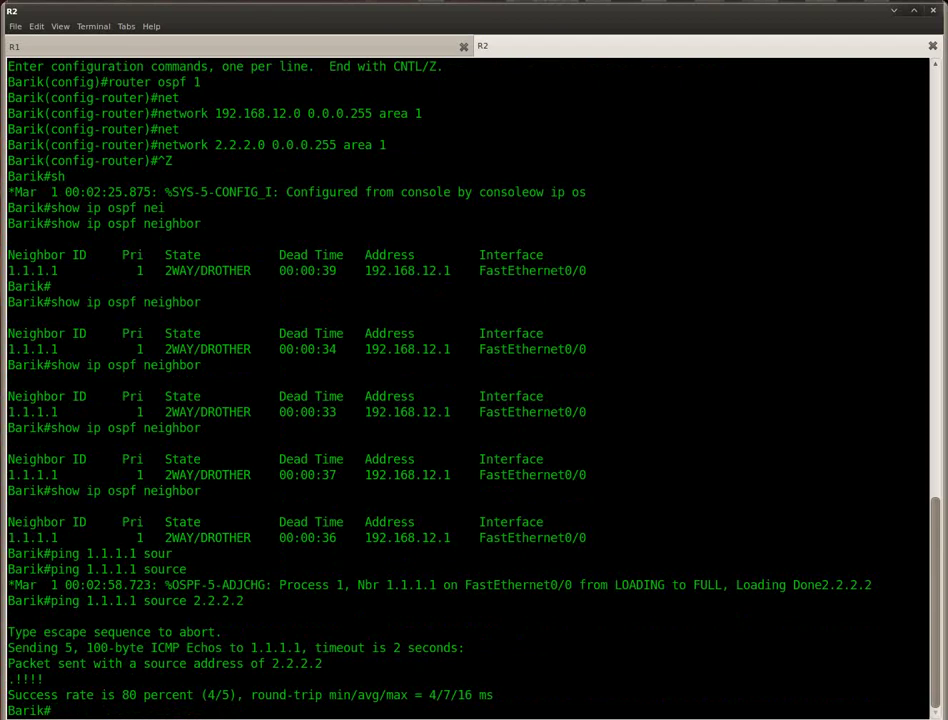
- Display Barik's routing table and highlight the O IA route to 1.1.1.1
type("show ip route")
key("Return")
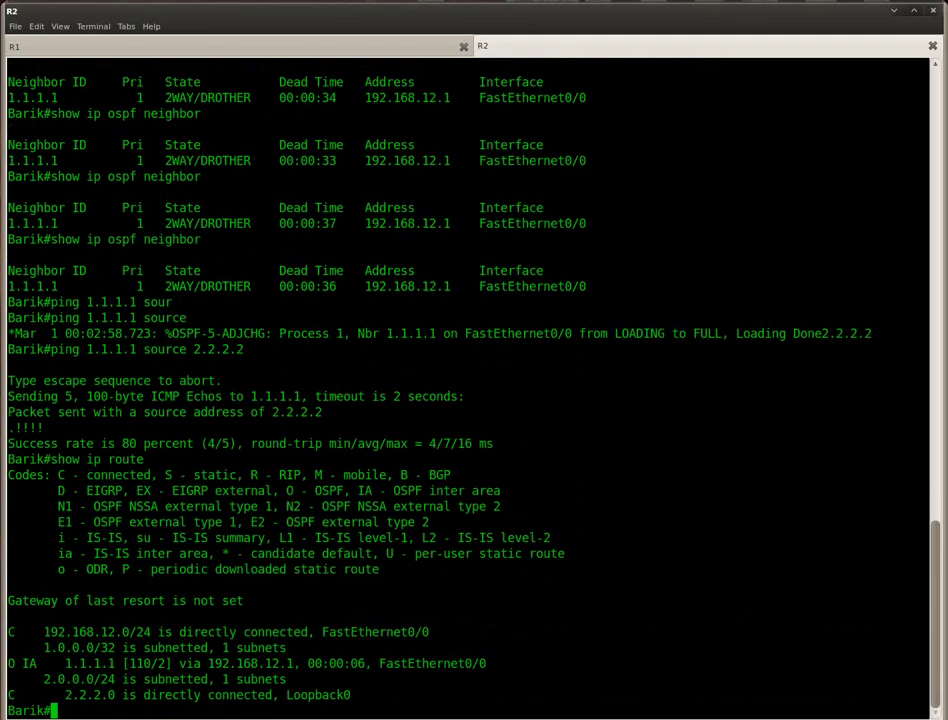
double_click(89, 663)
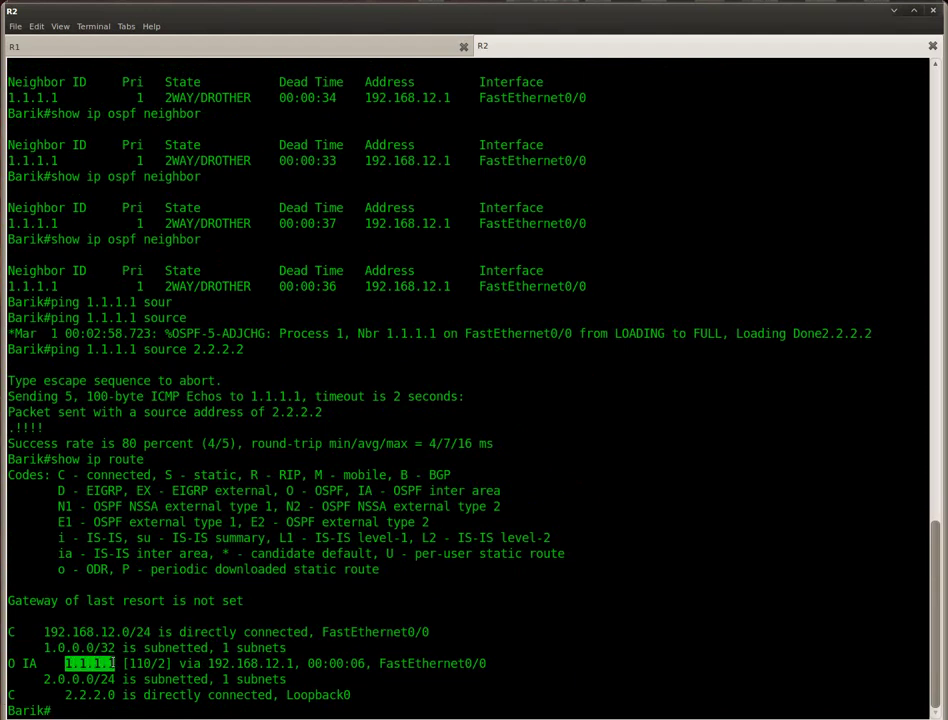
left_click_drag(116, 663, 484, 663)
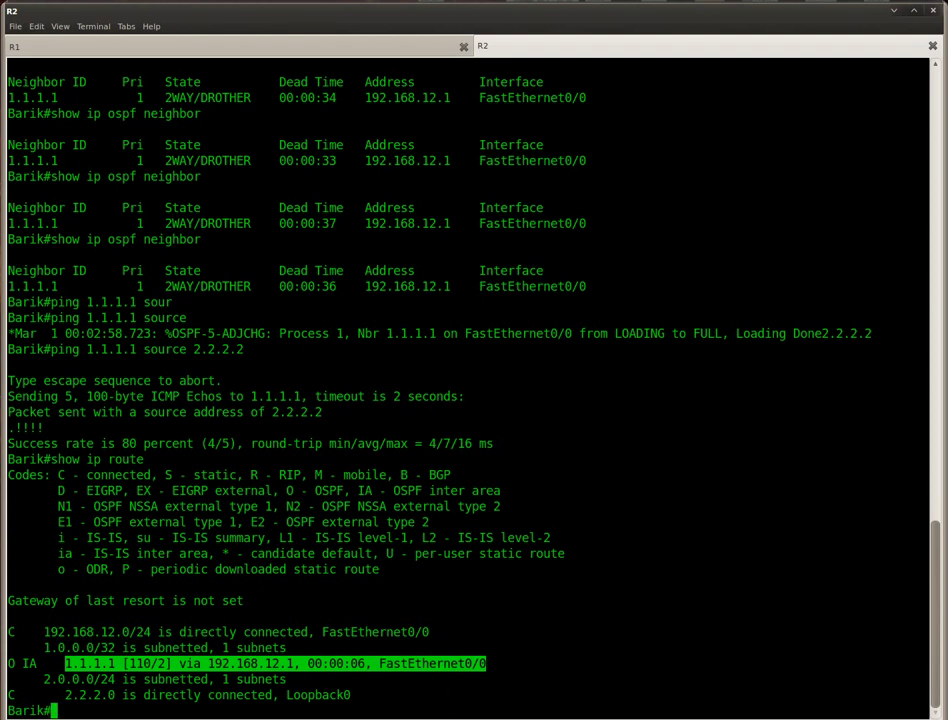
left_click(351, 716)
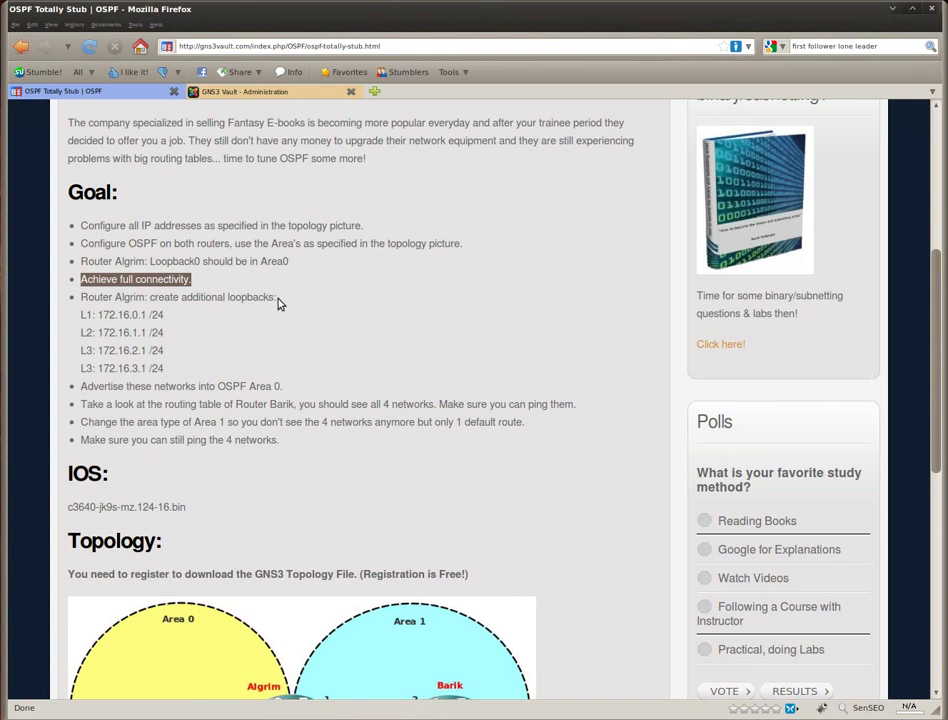
- Highlight the L1–L3 172.16.x.1 /24 loopback list on the lab page
left_click_drag(165, 368, 85, 316)
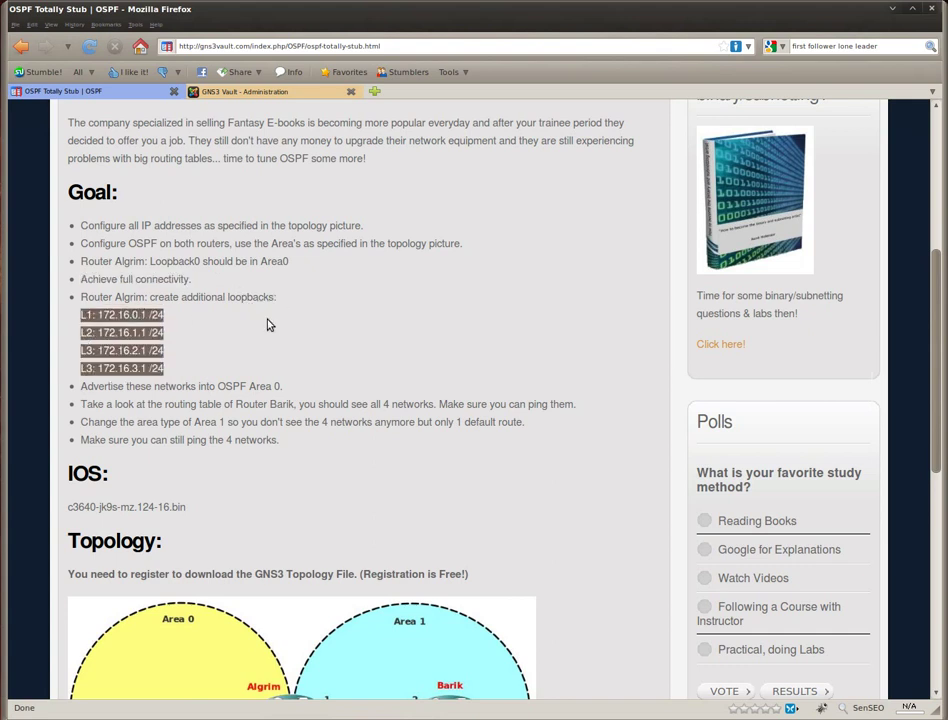
scroll(317, 324, "down", 2)
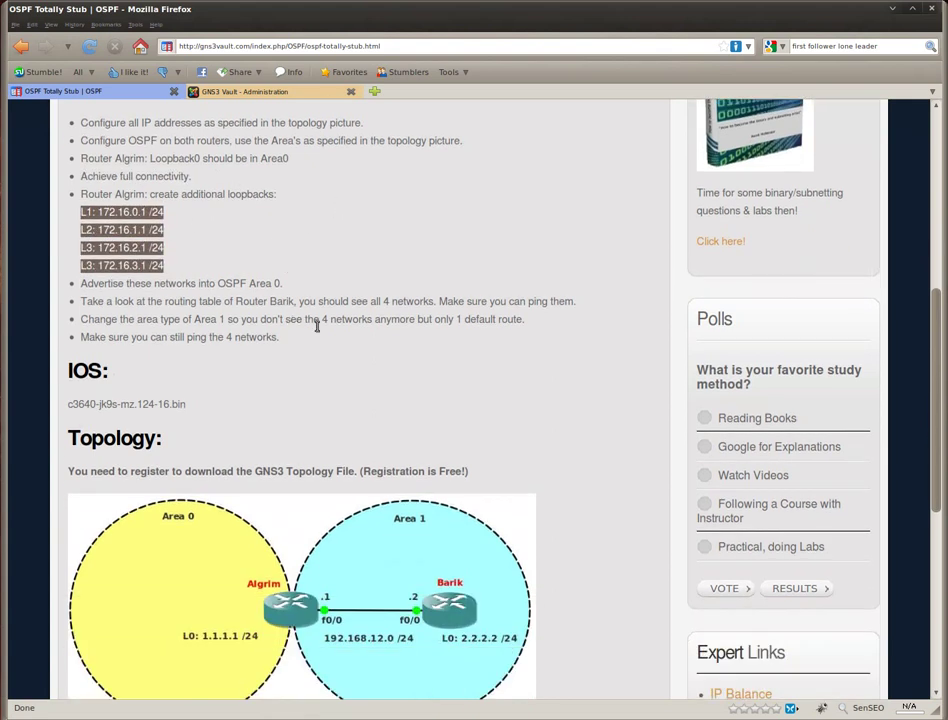
scroll(322, 417, "up", 1)
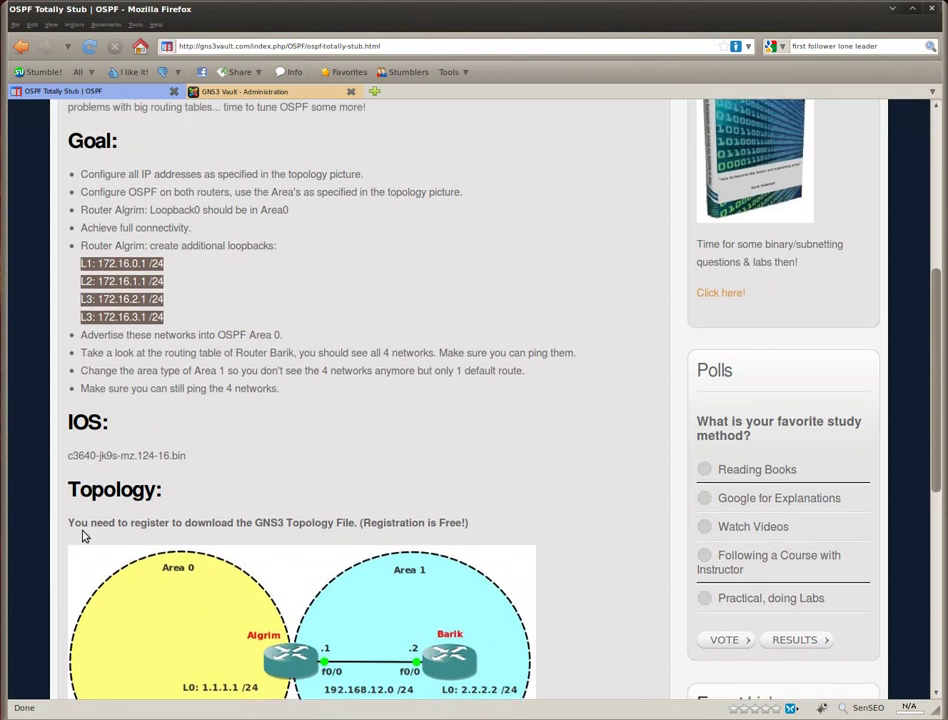
key("alt+Tab")
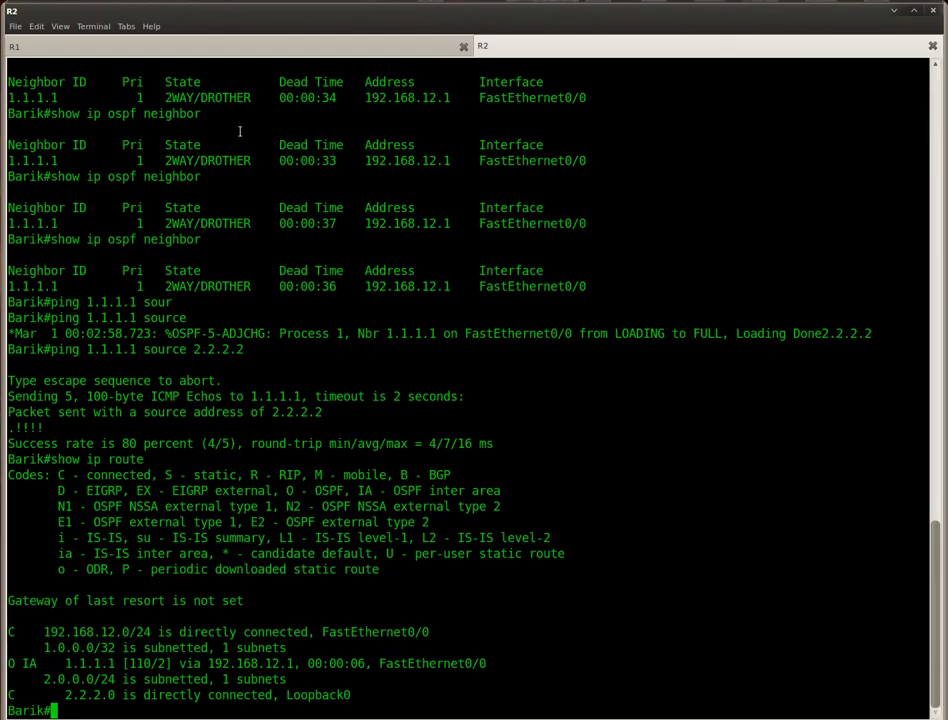
- On Algrim, give Loopback1 the address 172.16.0.1 255.255.255.0
left_click(216, 46)
key("Return")
key("Return")
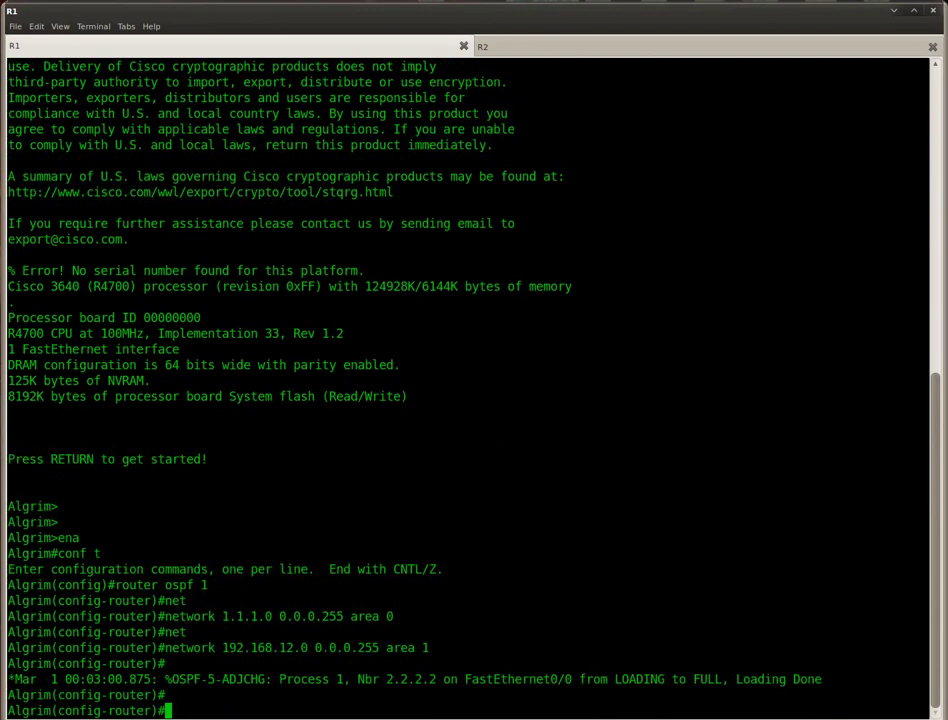
type("int l1")
key("Return")
type("ip ad")
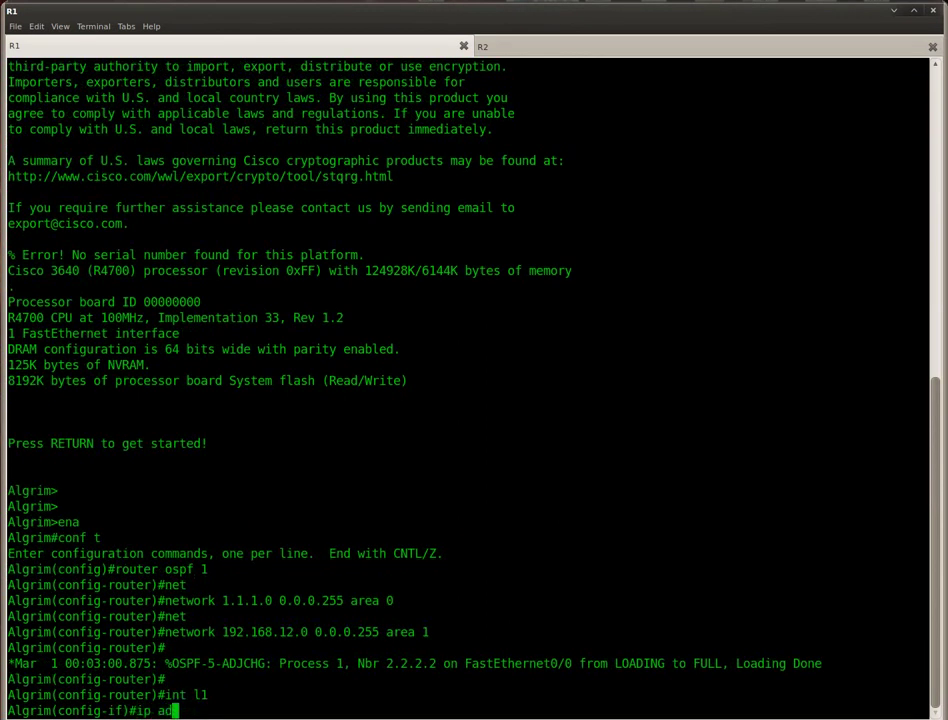
key("Tab")
type("172.16.0.1 255.255")
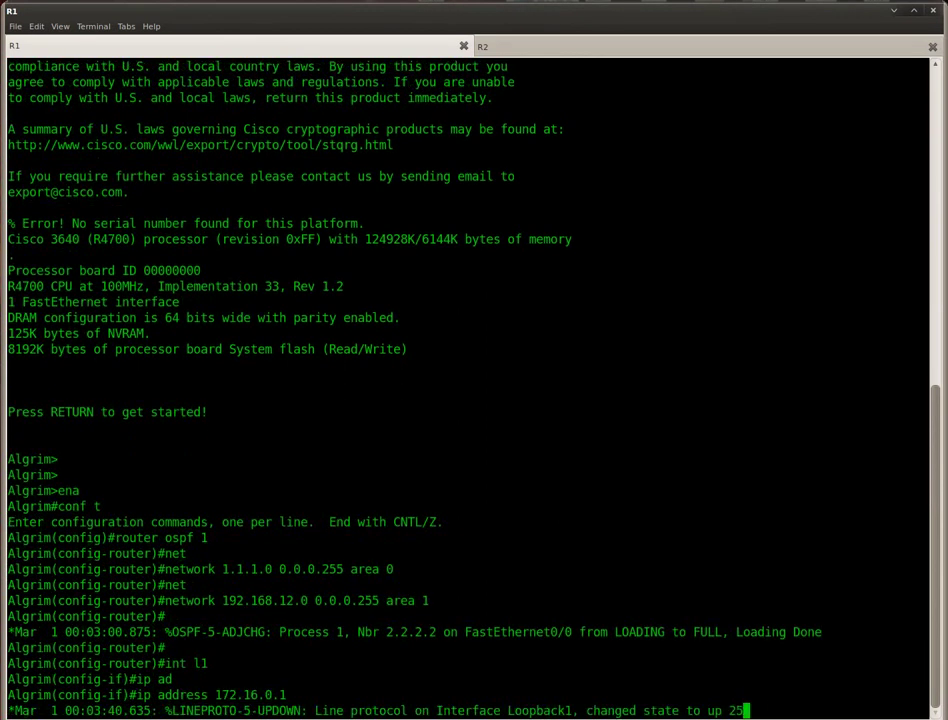
type(".255.0")
key("Return")
- Create Loopback2 with 172.16.1.1 and Loopback3 with 172.16.2.1, both /24
type("int l2")
key("Return")
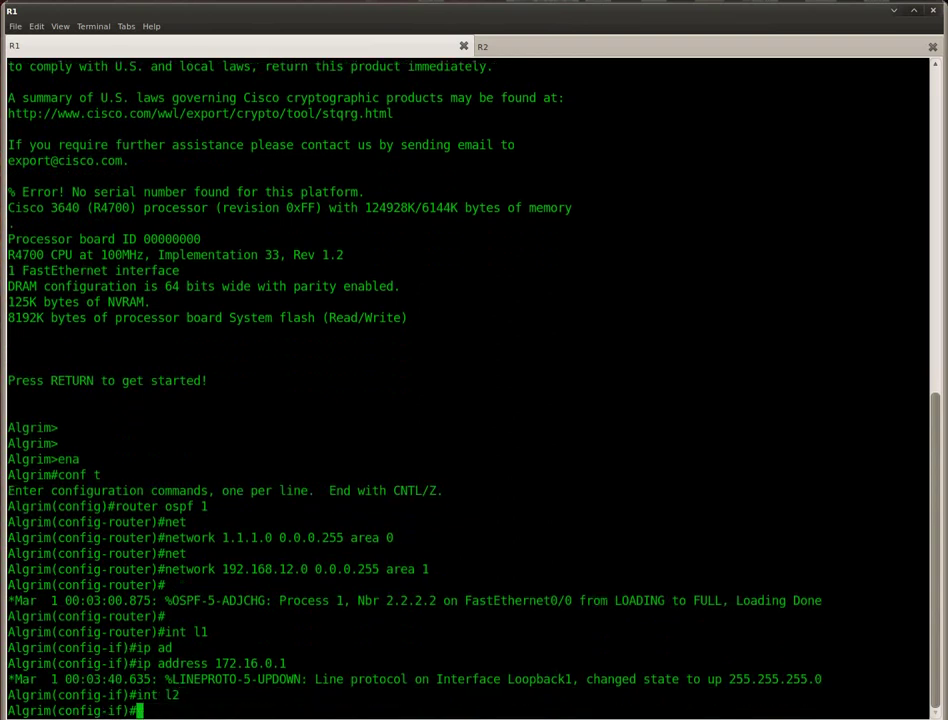
key("Up")
key("Up")
key("Left")
key("Left")
key("Left")
key("Left")
key("Left")
key("Left")
key("Left")
key("Left")
key("Left")
key("Left")
key("Left")
key("Left")
key("Left")
key("Left")
key("Left")
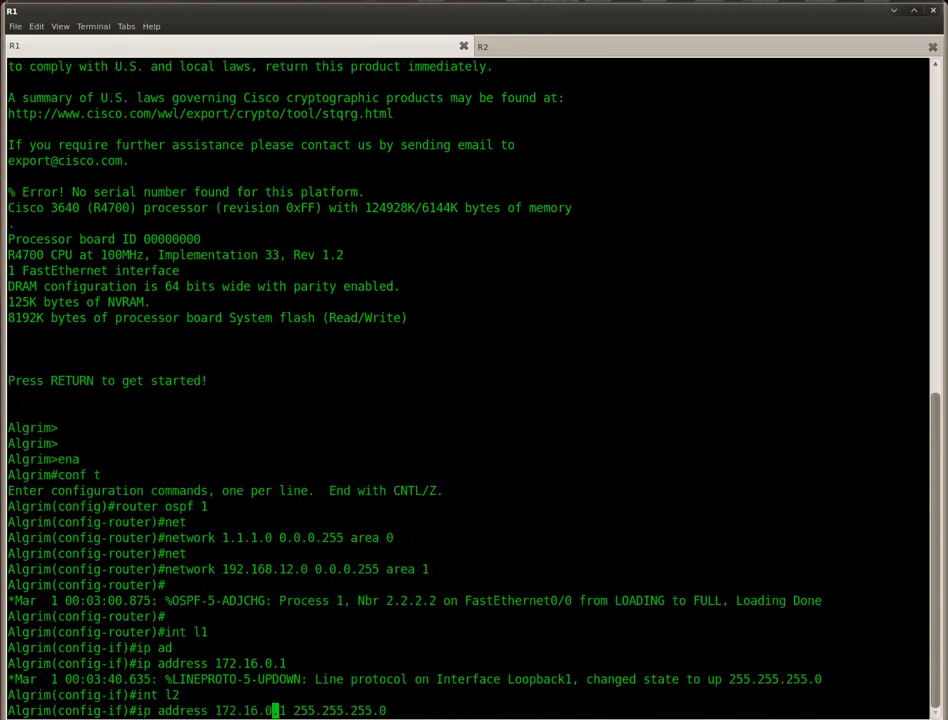
key("BackSpace")
type("1")
key("Return")
key("Up")
key("Up")
key("Return")
key("Up")
key("Up")
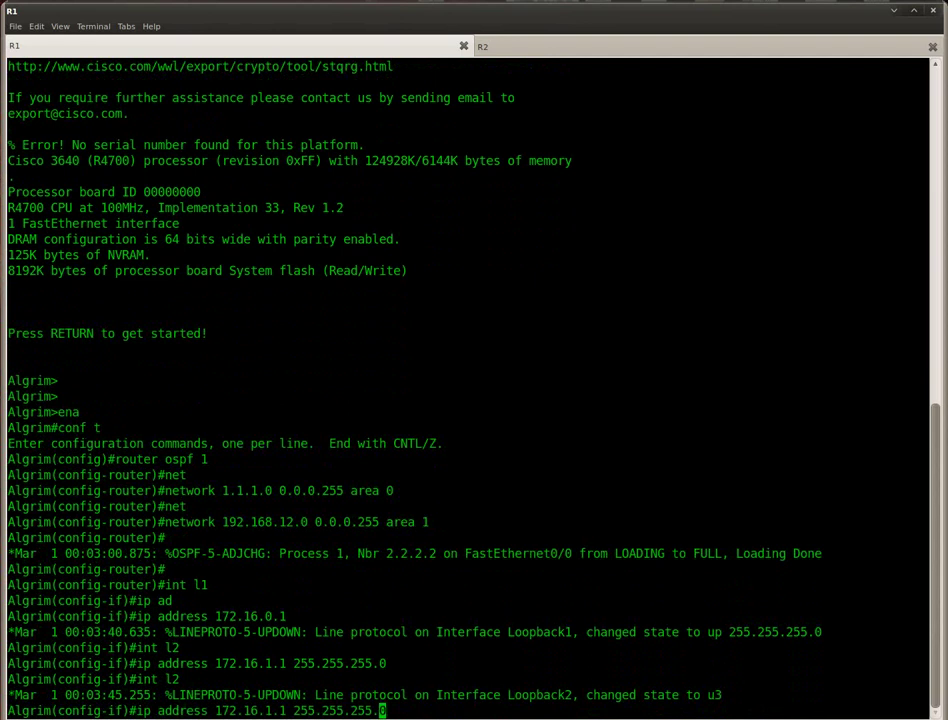
key("Left")
key("Left")
key("Left")
key("Left")
key("Left")
key("Left")
key("Left")
key("Left")
key("Left")
key("Left")
key("Left")
key("Left")
key("Left")
key("Left")
key("Left")
key("Left")
key("BackSpace")
type("2")
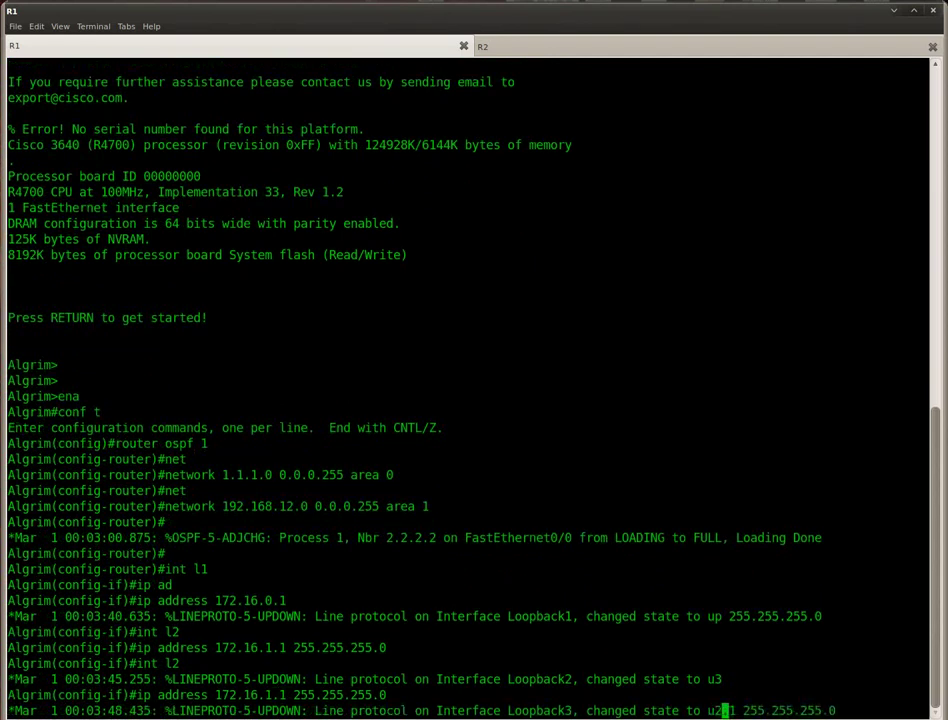
key("Return")
- Create Loopback4 with address 172.16.3.1 /24
key("Up")
key("Up")
key("BackSpace")
type("4")
key("Return")
key("Up")
key("Up")
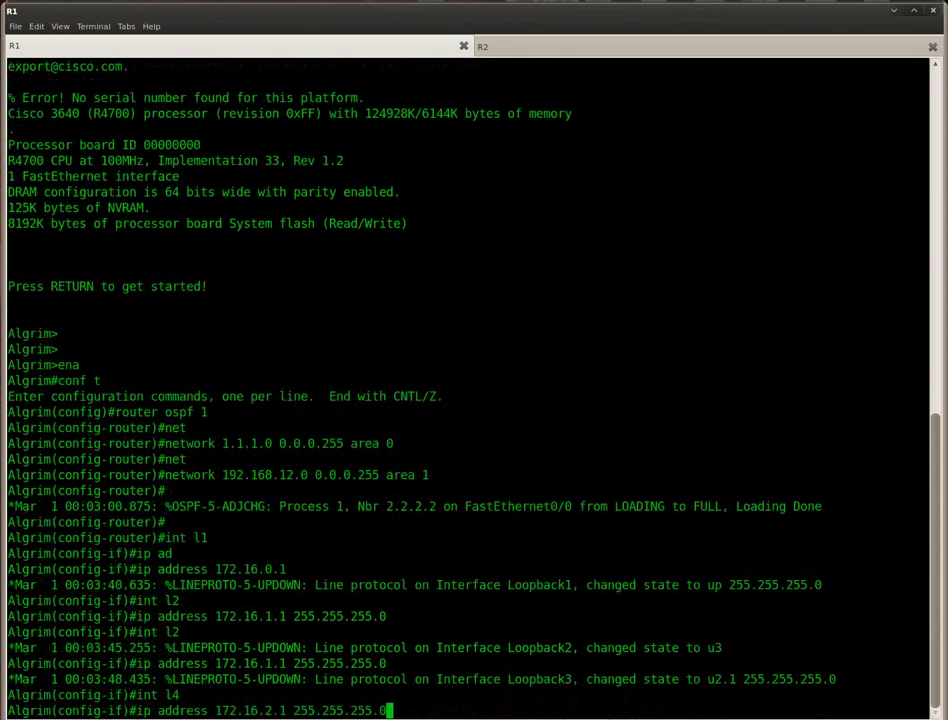
key("Left")
key("Left")
key("Left")
key("Left")
key("Left")
key("Left")
key("Left")
key("Left")
key("Left")
key("Left")
key("Left")
key("Left")
key("Left")
key("Left")
key("Left")
key("Left")
key("BackSpace")
key("Return")
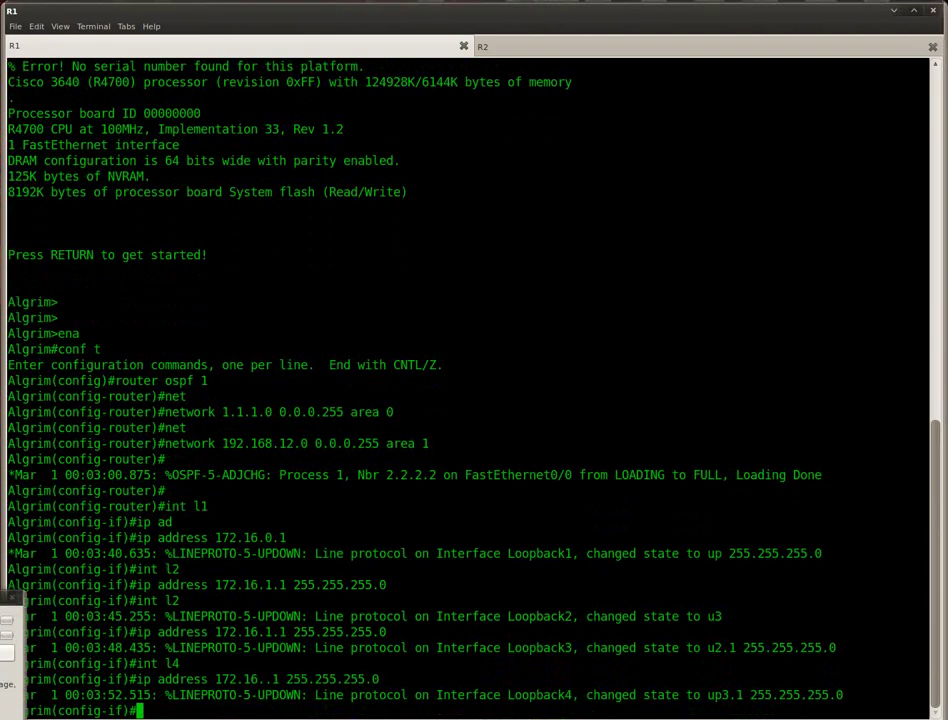
- Verify Loopback1–4 are up with do show ip int brief, then mark the Area 0 advertising goal
left_click(372, 690)
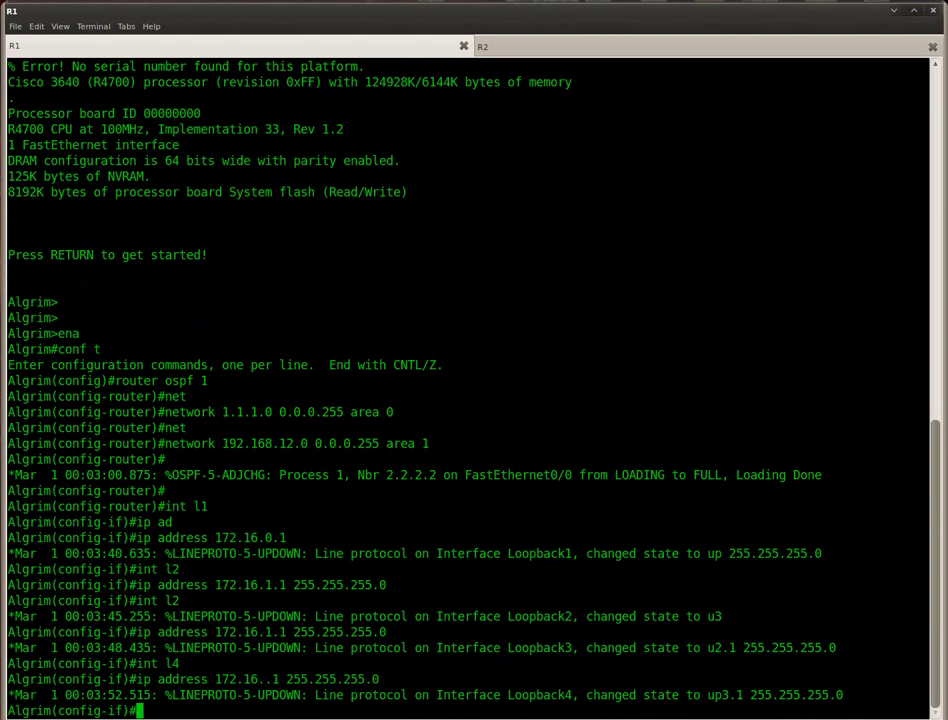
type("do show ip int brief")
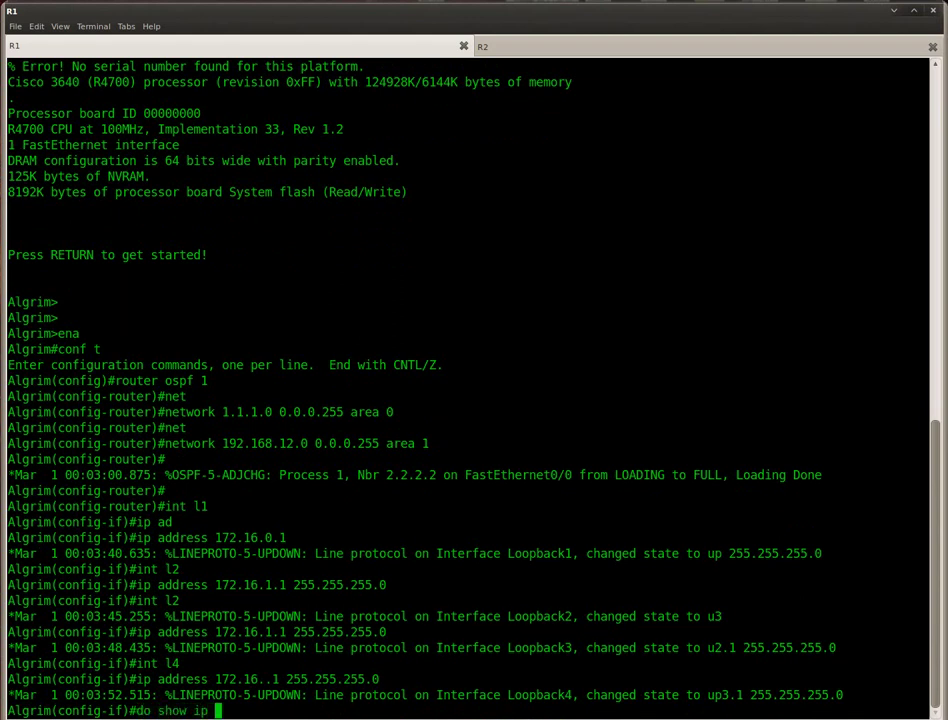
key("Return")
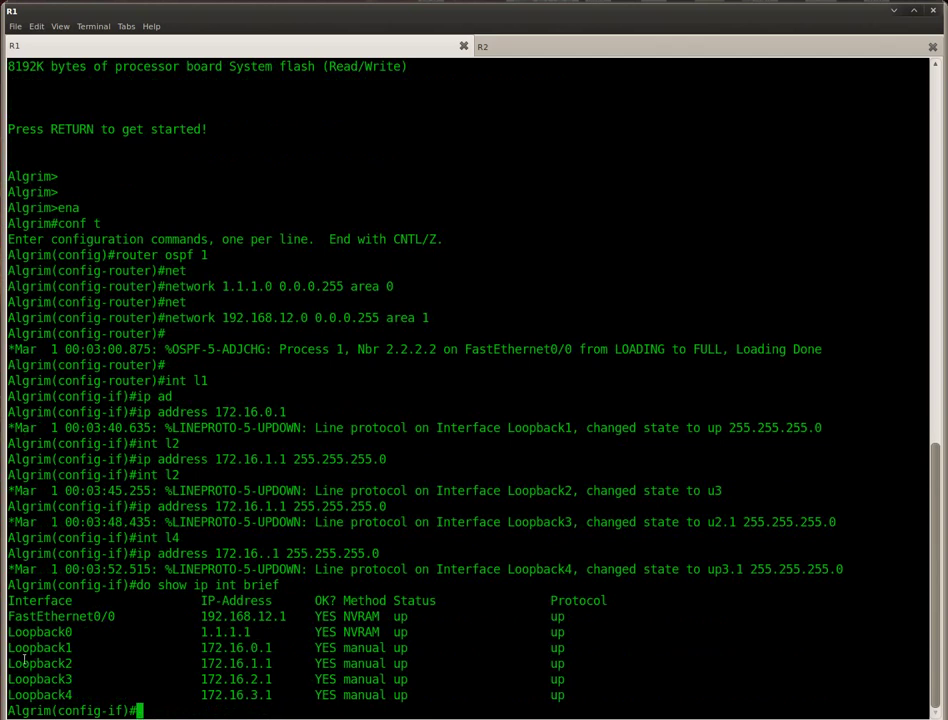
left_click_drag(10, 647, 593, 694)
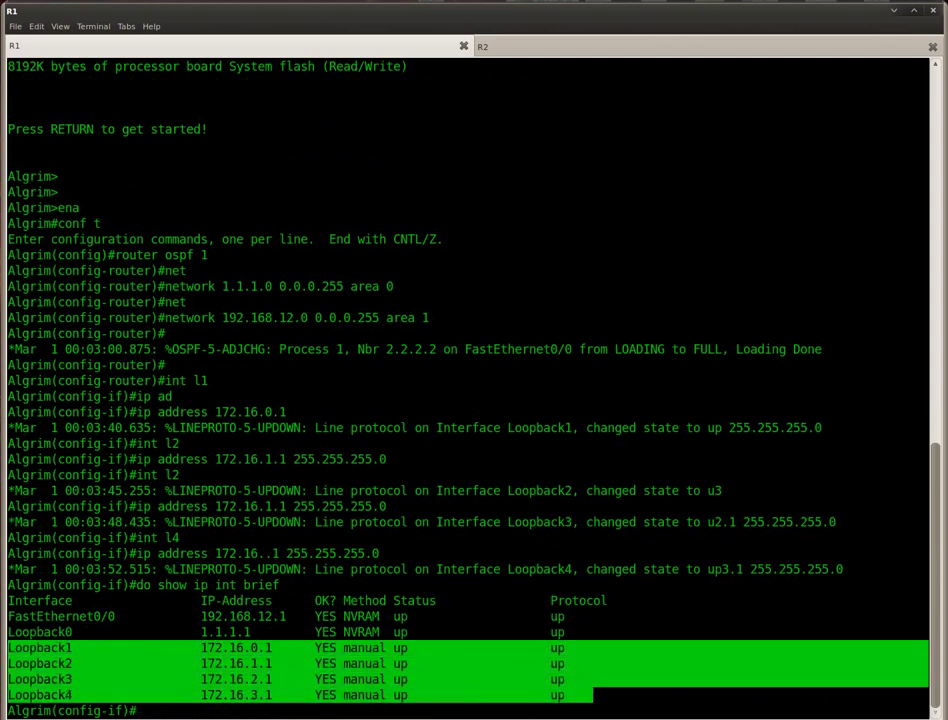
key("alt+Tab")
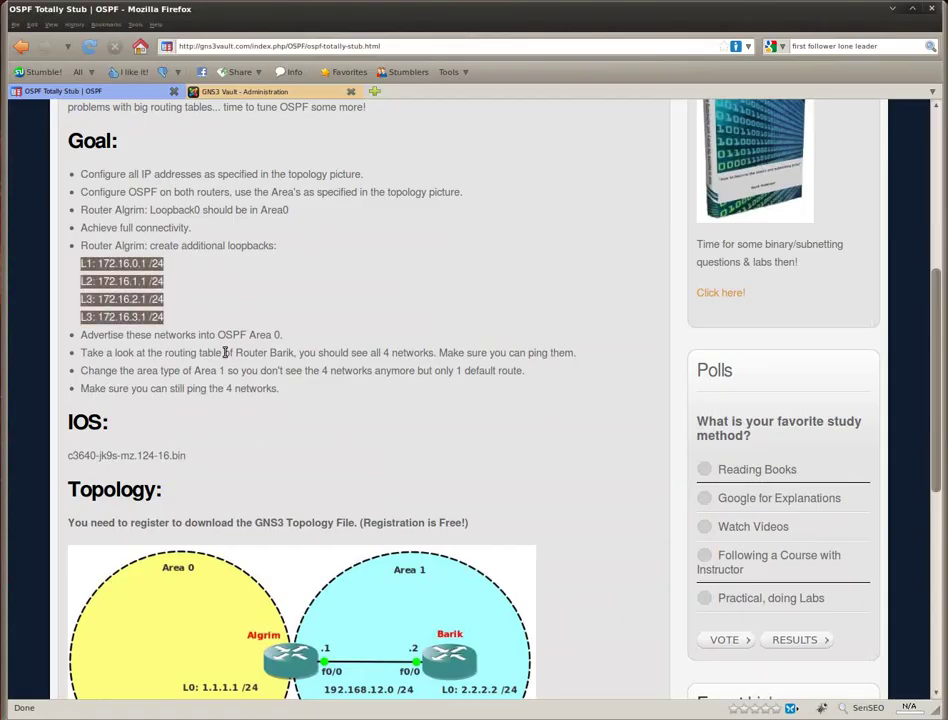
left_click_drag(283, 336, 83, 340)
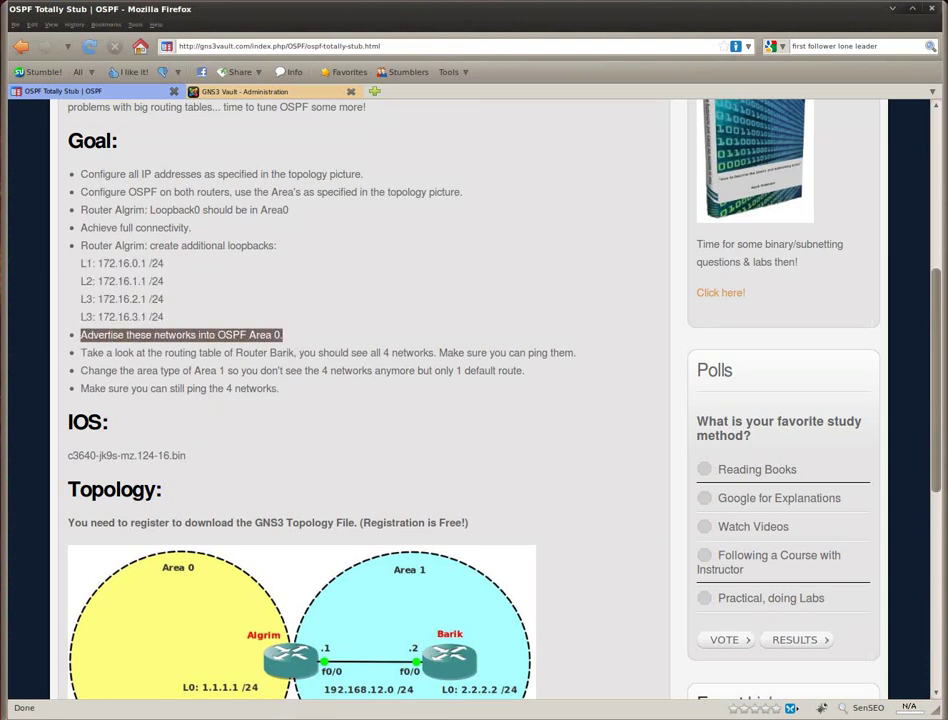
- Under OSPF process 1 on Algrim, add network 172.16.0.0 0.0.255.255 area 0
key("alt+Tab")
type("router osp")
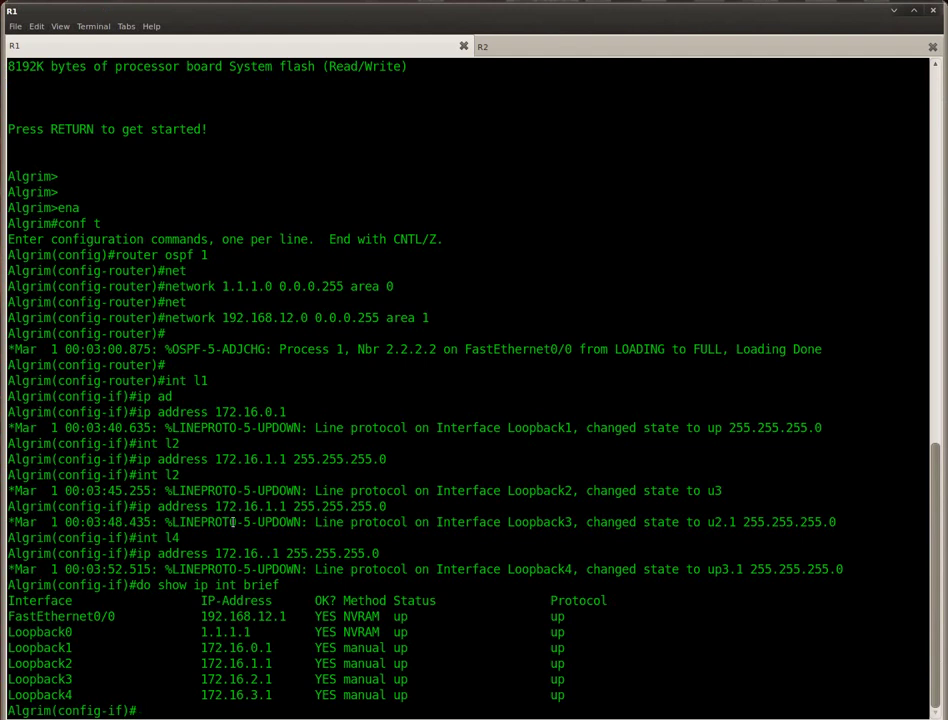
type("f 1")
key("Return")
type("net")
key("Tab")
type("17")
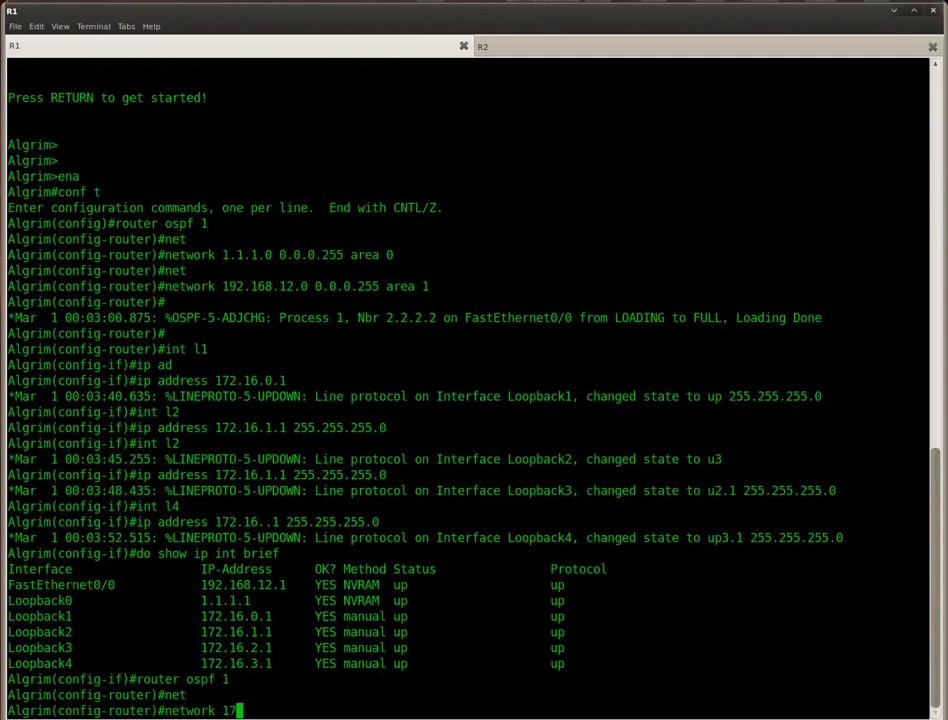
type("2.16.0.0 0.0.25")
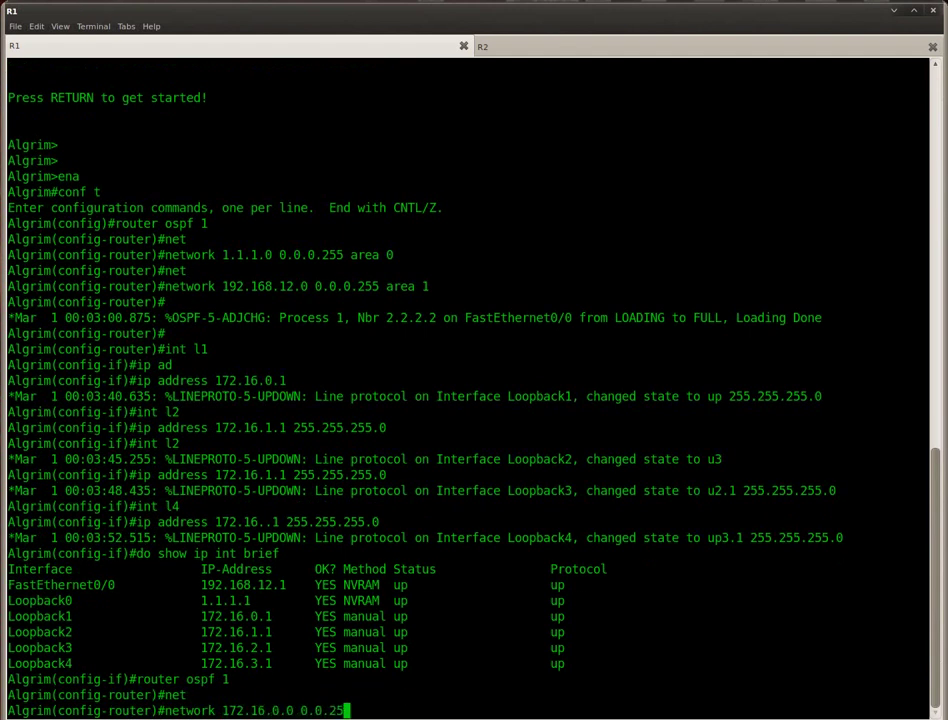
type("5.255 area 0")
key("Return")
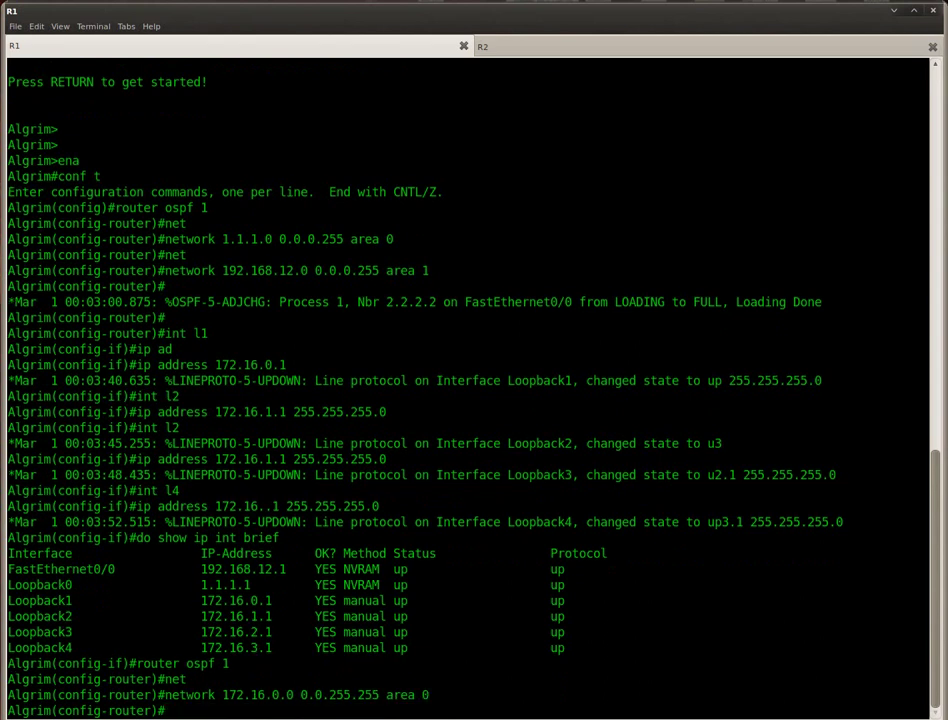
key("alt+Tab")
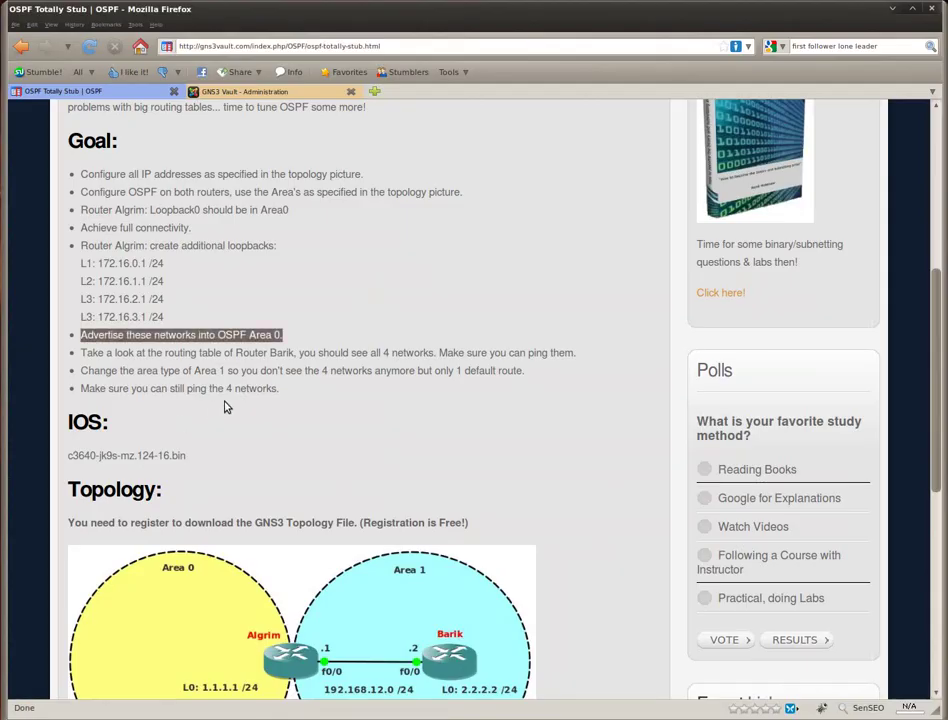
scroll(448, 423, "down", 1)
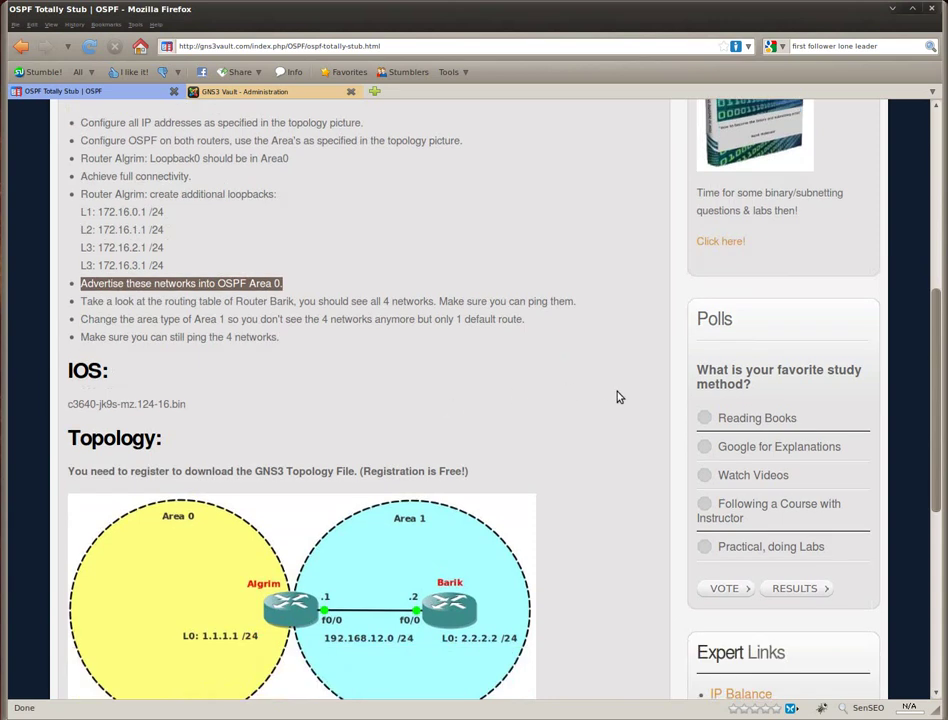
scroll(530, 365, "down", 1)
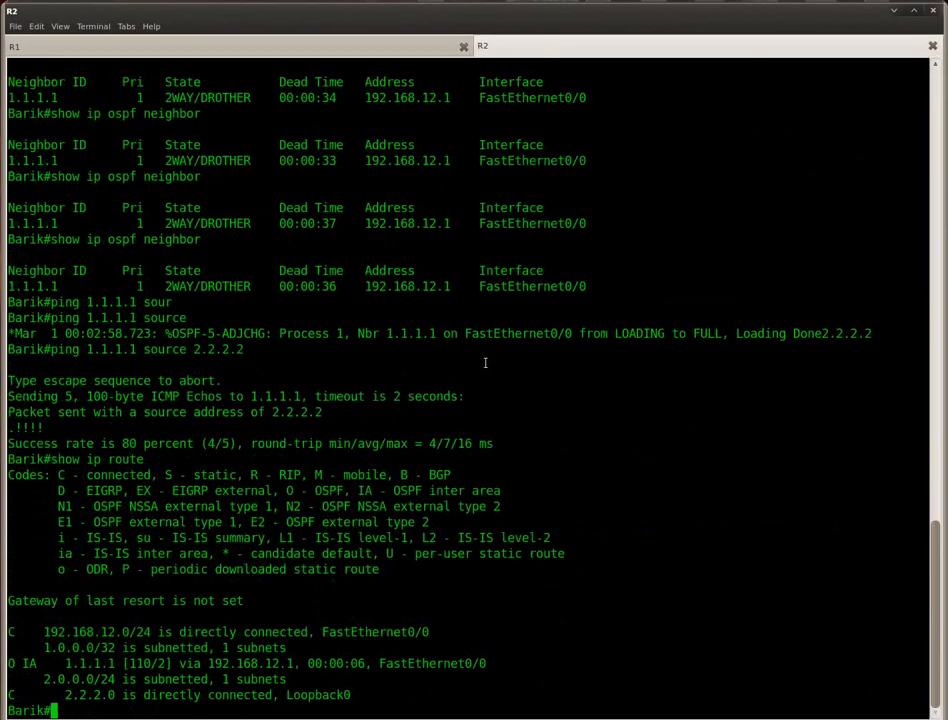
- Show Barik's routing table, highlighting the four O IA 172.16 routes and the matching lab goal
type("show ip route")
key("Return")
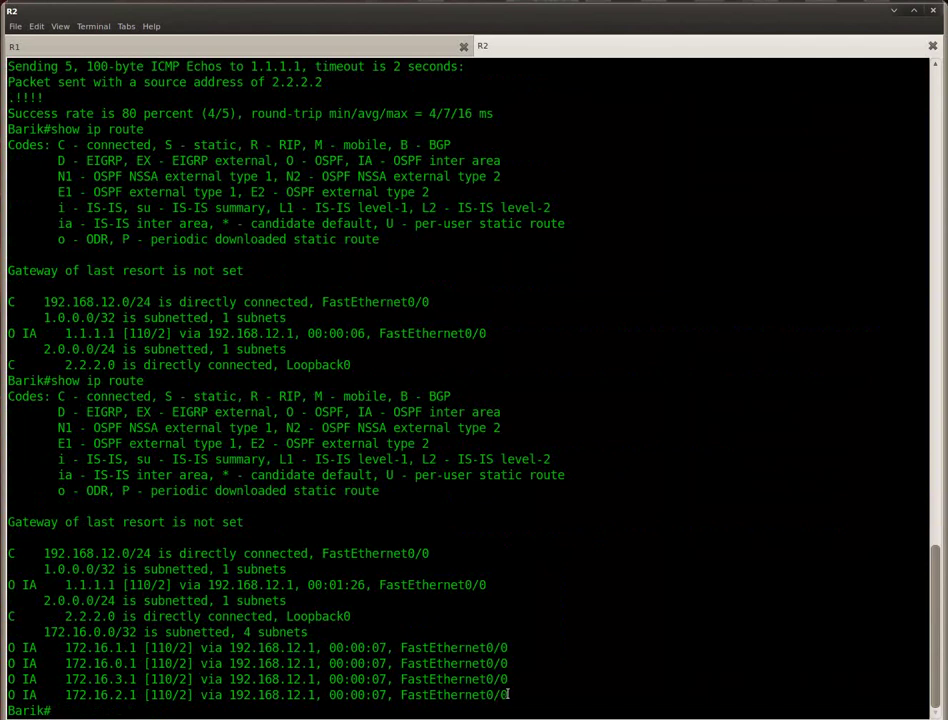
left_click_drag(506, 690, 5, 648)
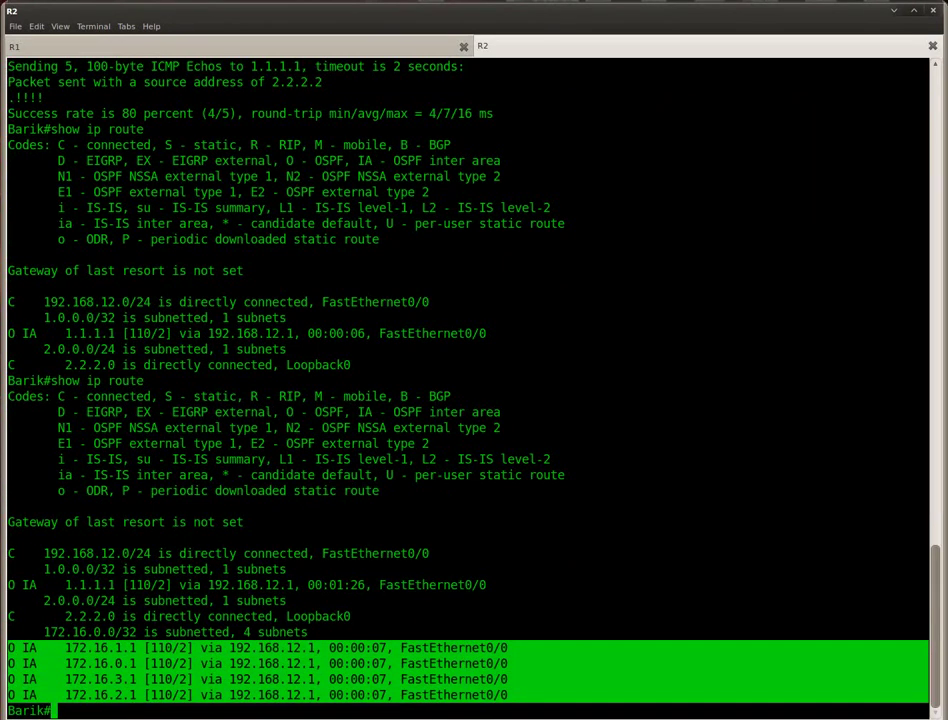
left_click(351, 716)
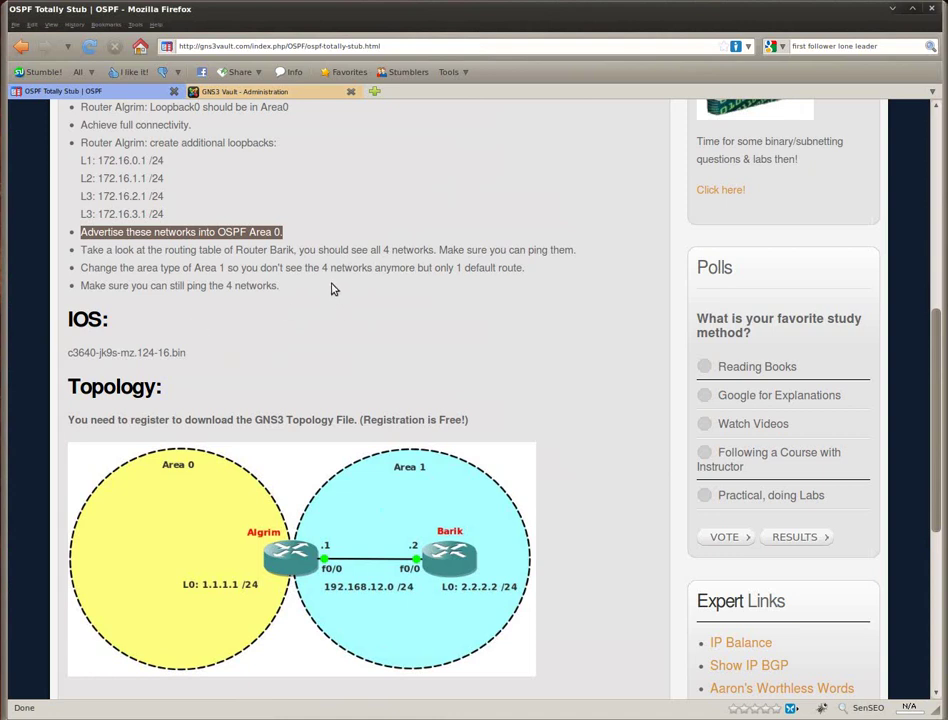
left_click_drag(592, 253, 80, 251)
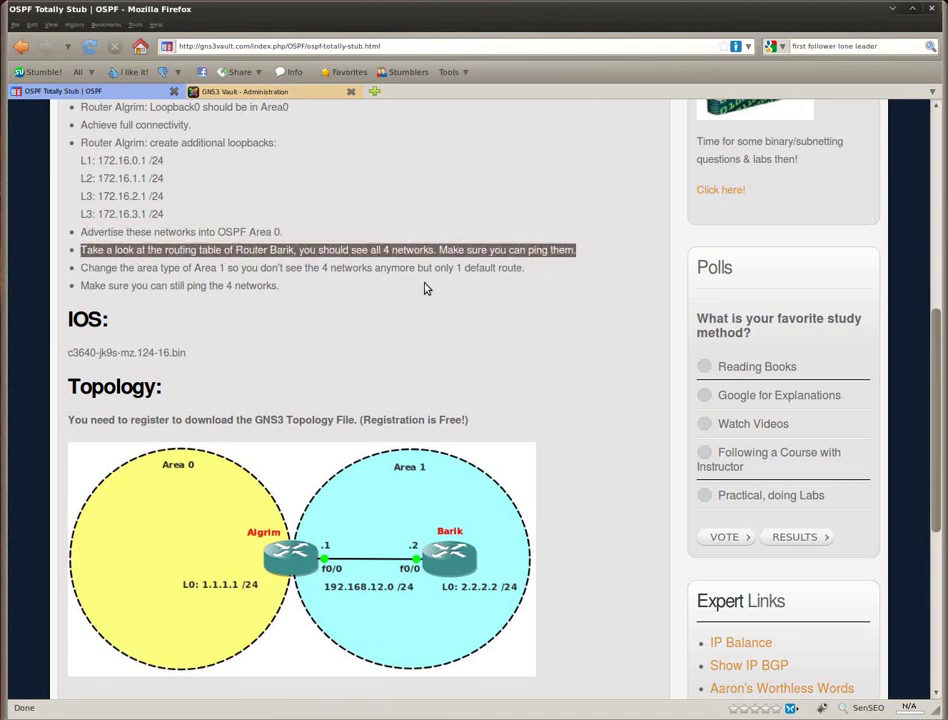
- Ping Algrim's loopback 172.16.1.1 from Barik
key("alt+Tab")
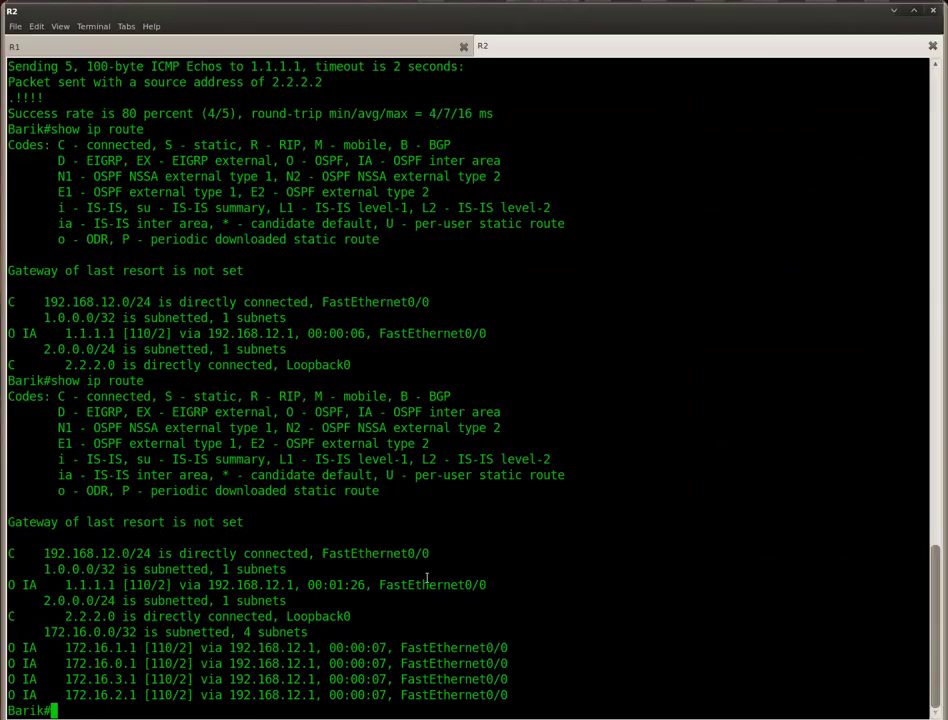
type("ping 172.16.1.1")
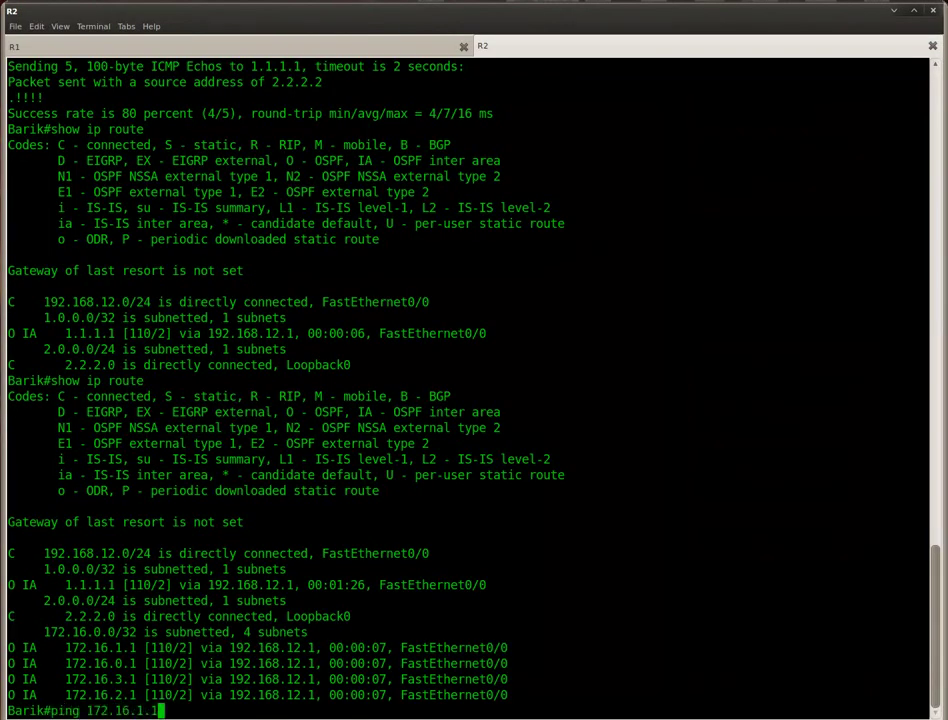
key("Return")
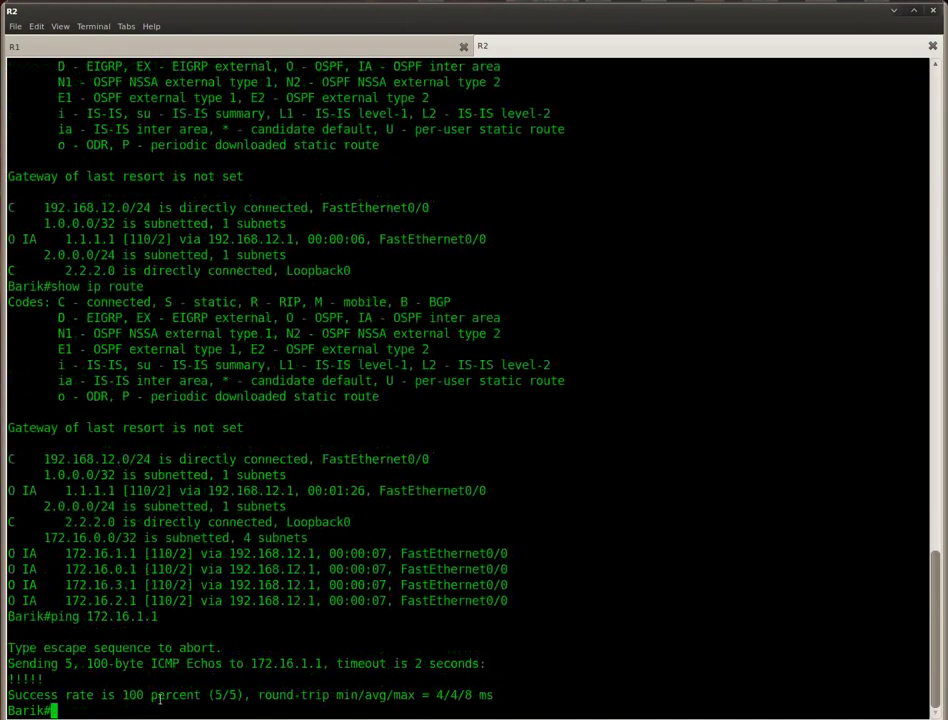
- On the GNS3 Vault lab page, review the goal to change Area 1's type and the OSPF Totally Stub title
left_click(350, 716)
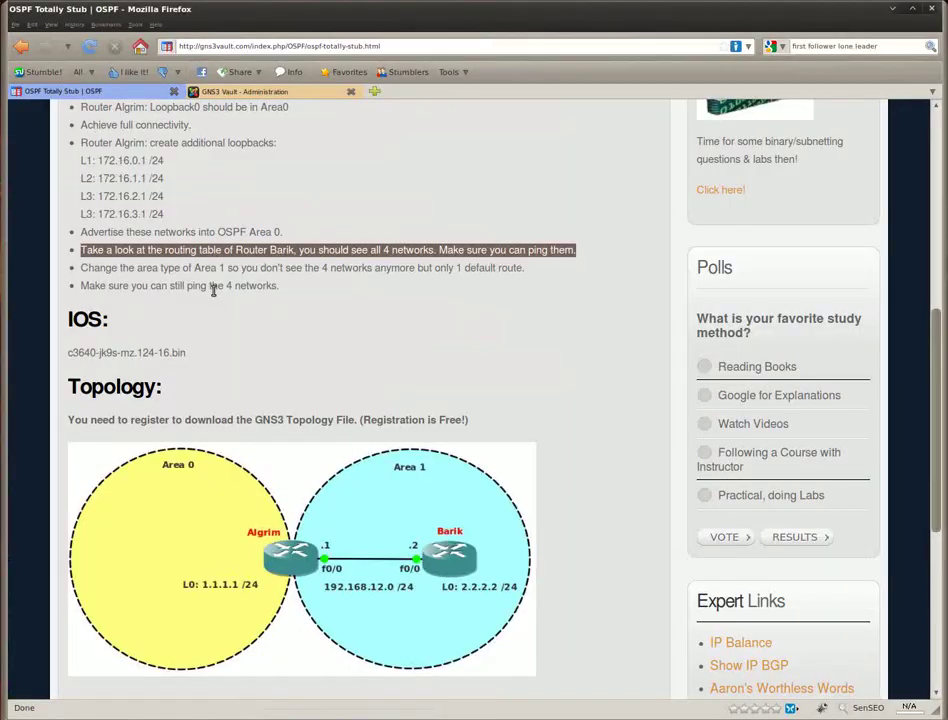
left_click_drag(548, 271, 80, 267)
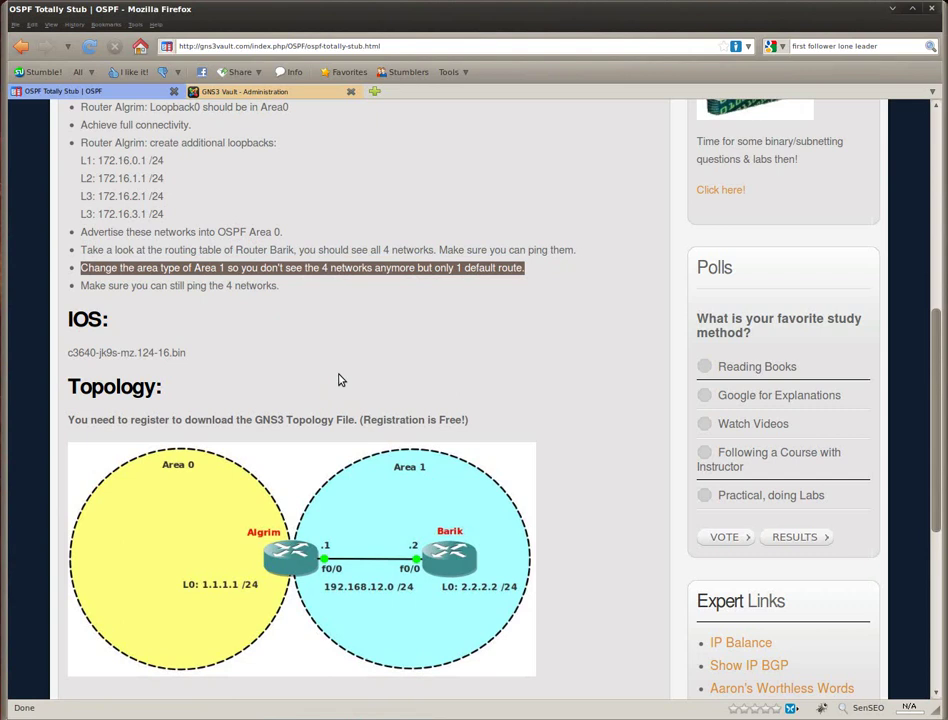
scroll(358, 398, "up", 2)
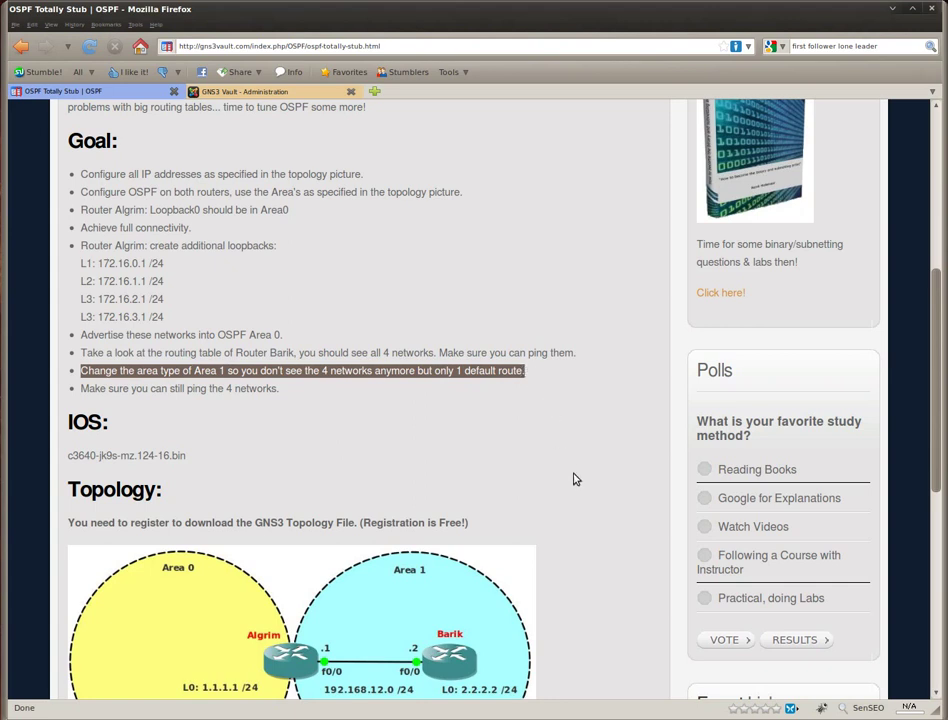
scroll(514, 478, "up", 3)
scroll(521, 490, "up", 3)
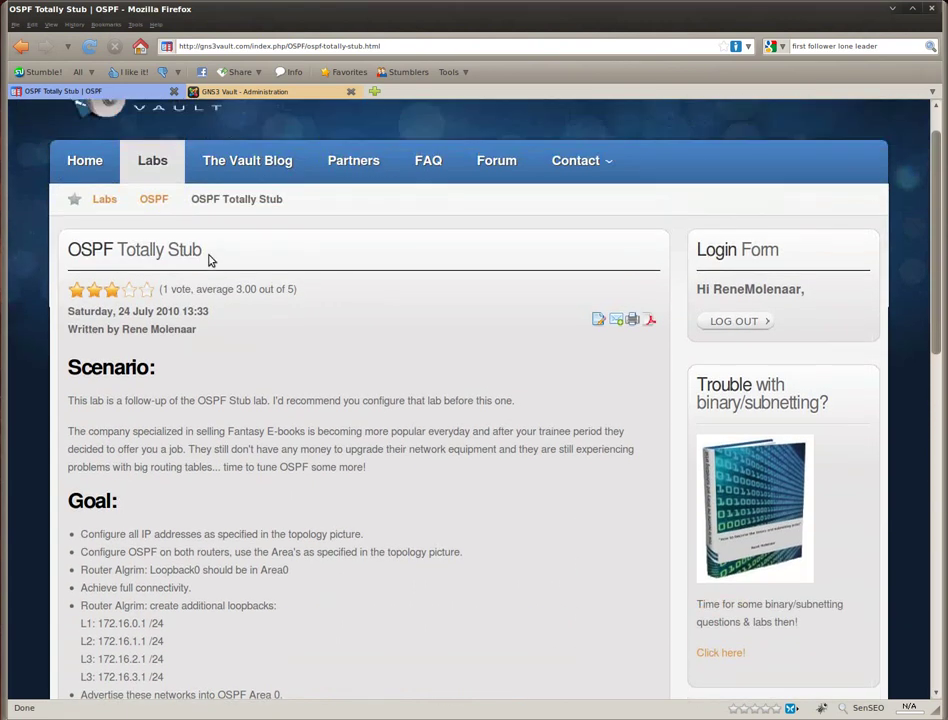
left_click_drag(207, 252, 73, 251)
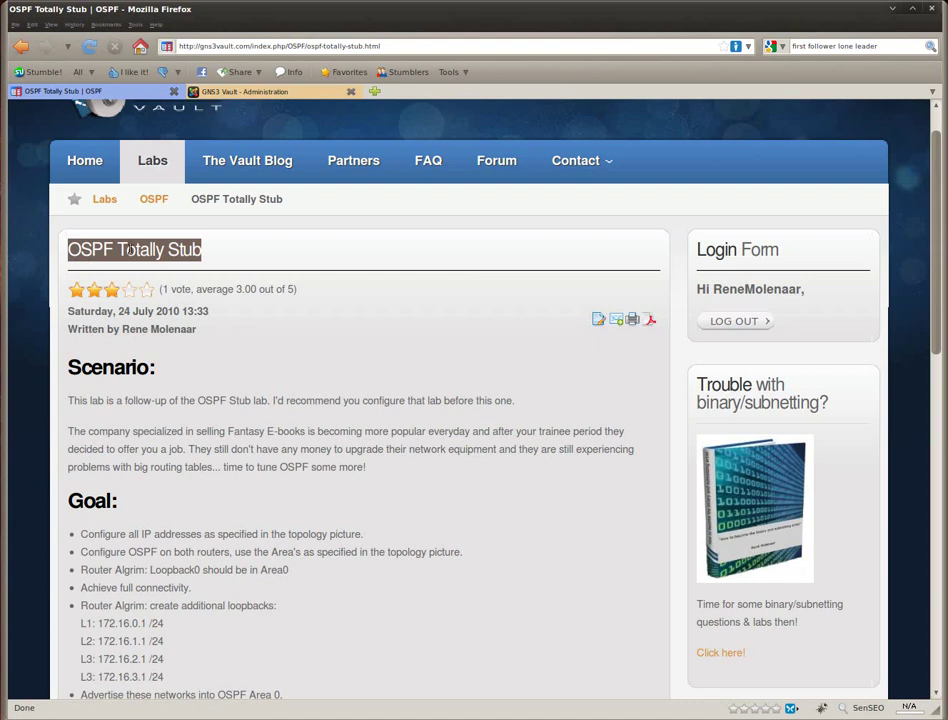
scroll(458, 500, "down", 1)
scroll(458, 500, "down", 8)
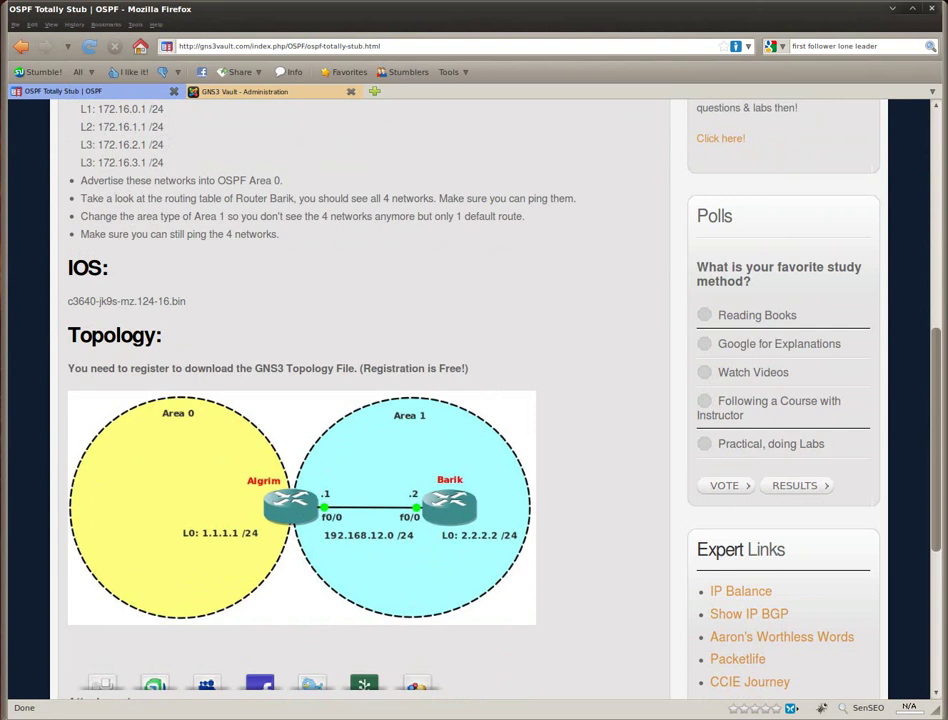
key("alt+Tab")
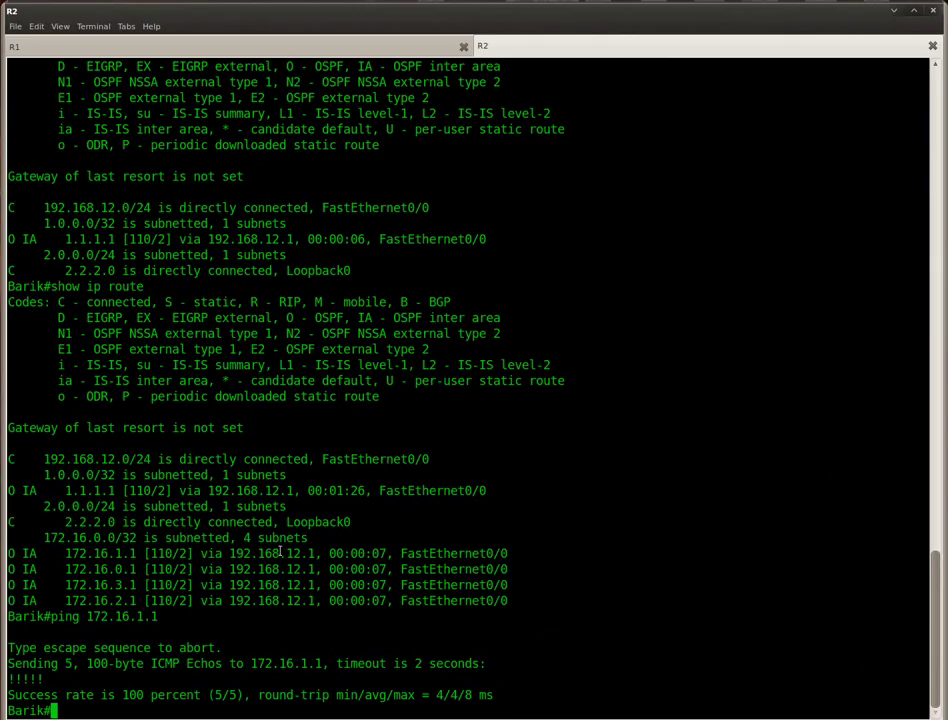
- On Barik, configure 'area 1 stub no-summary' under router ospf 1
type("conf t")
key("Return")
type("router ospf 1")
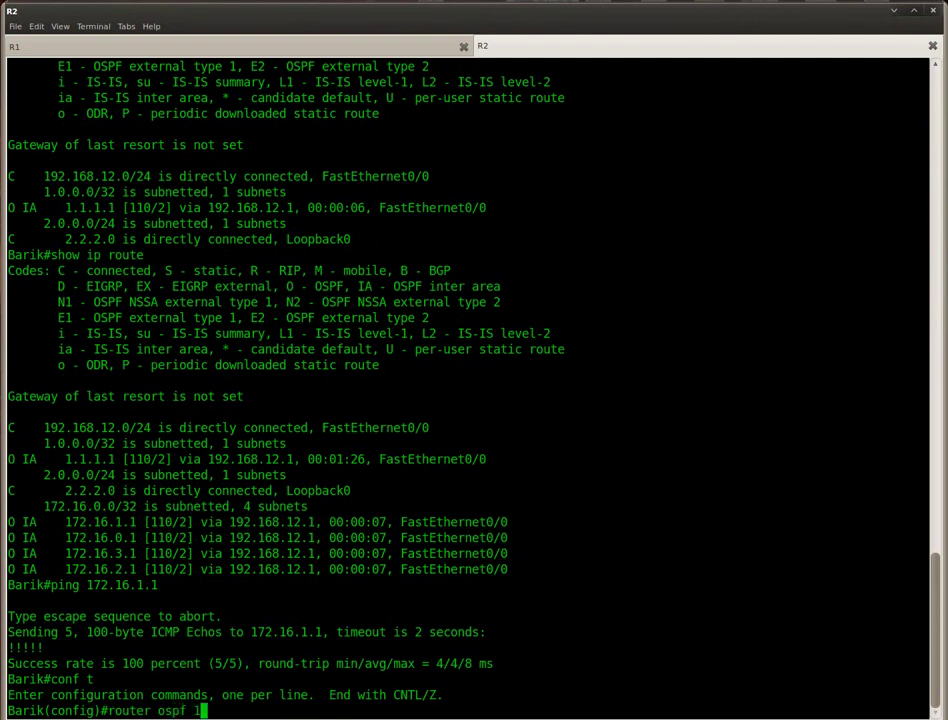
key("Return")
type("area 1 stu")
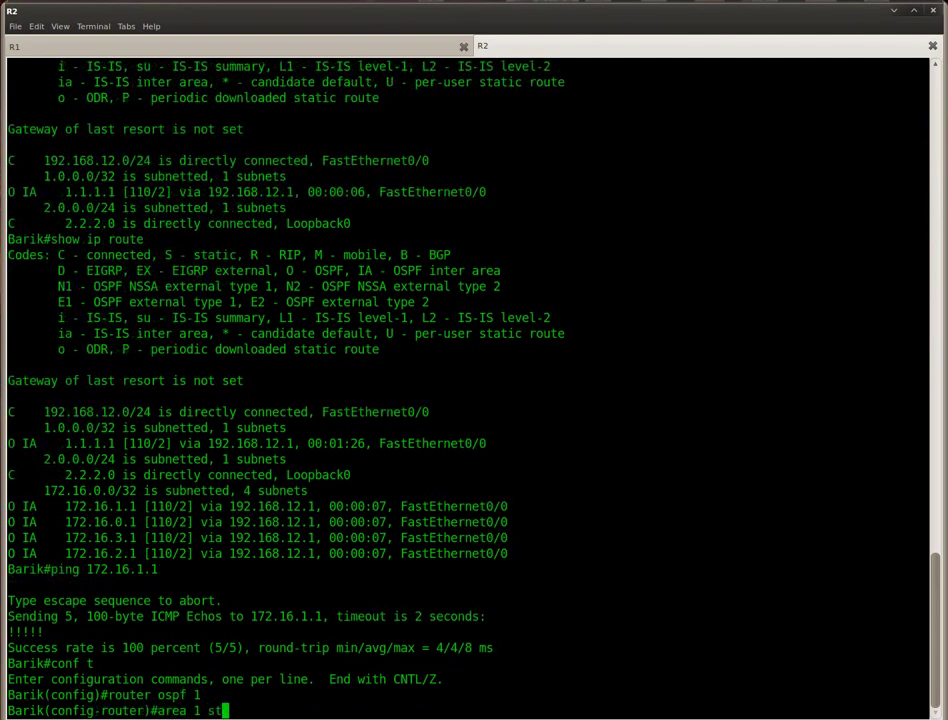
key("Tab")
type("?no")
key("Tab")
key("Return")
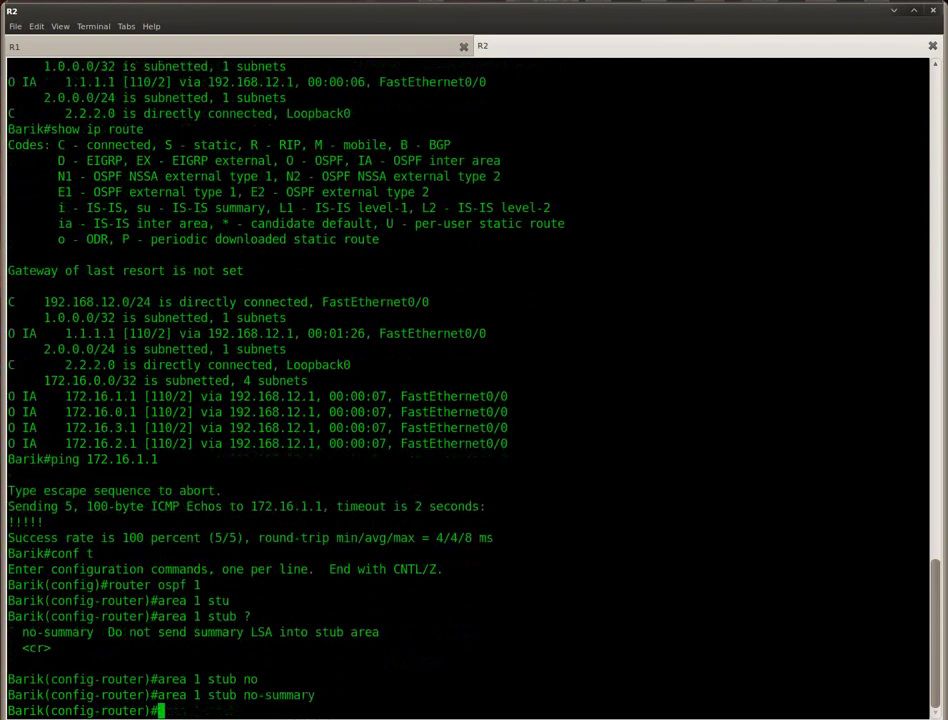
- Apply 'area 1 stub no-summary' on Algrim as well
left_click(201, 44)
key("Return")
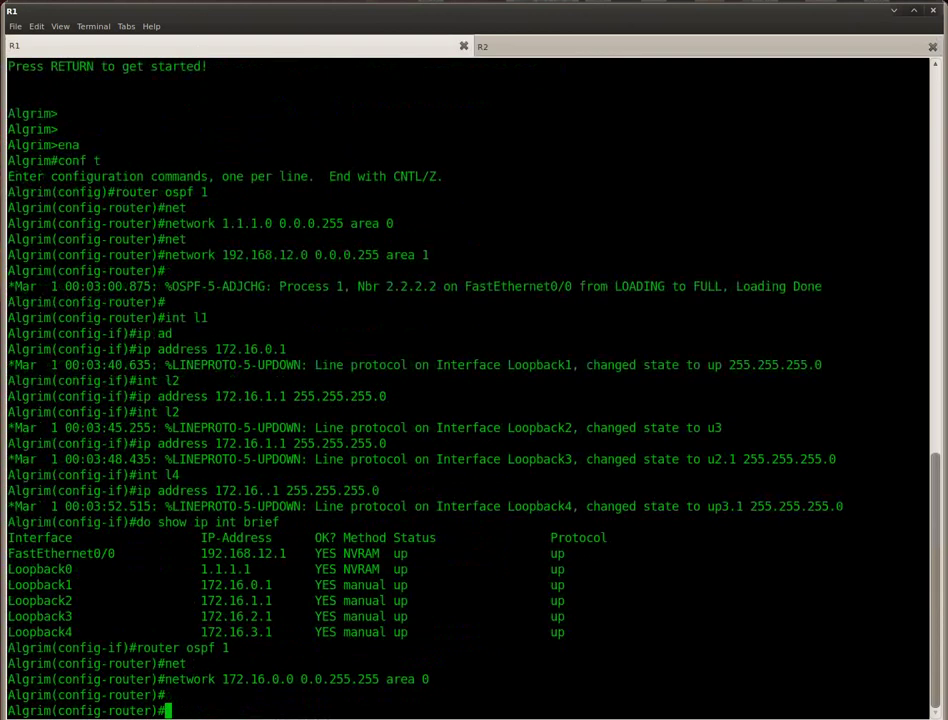
type("area 1 stu")
key("Tab")
type("no")
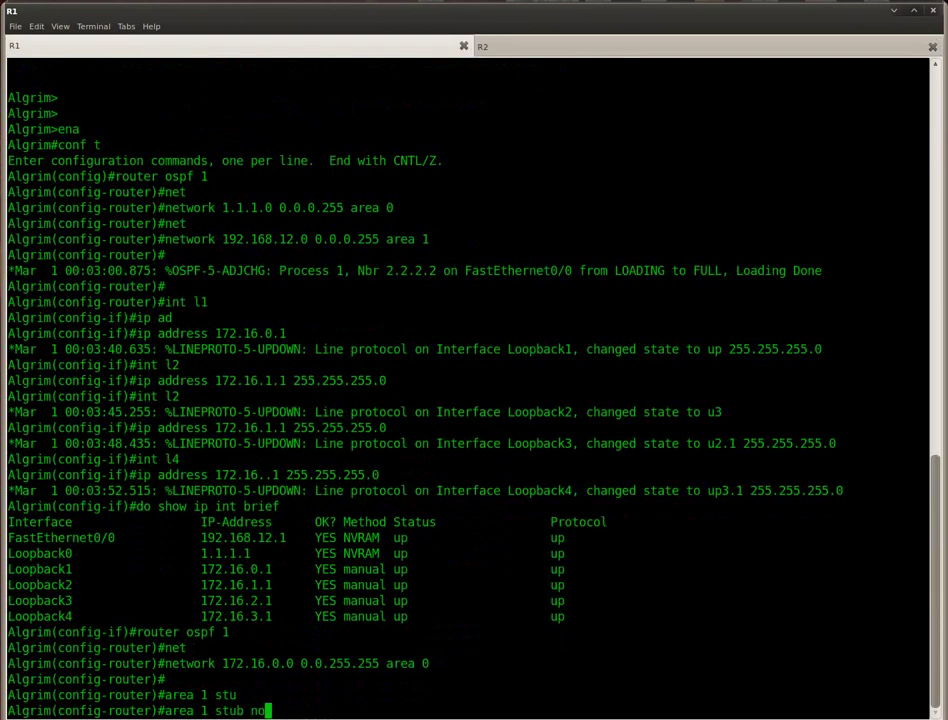
key("Tab")
key("Return")
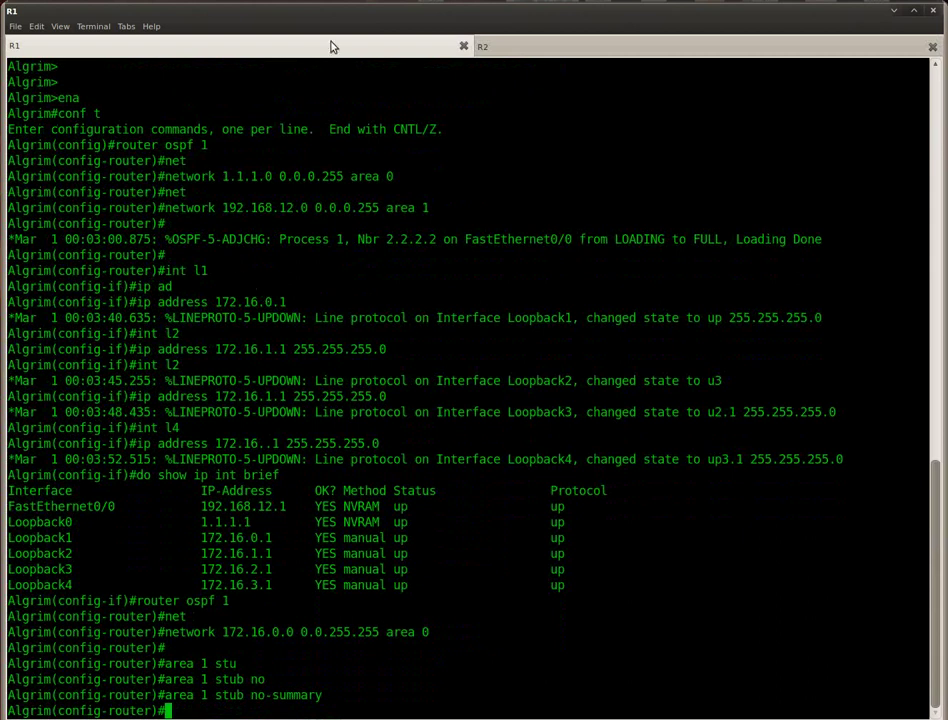
left_click(485, 46)
- Rerun 'do show ip route' on Barik until the O*IA 0.0.0.0/0 default route via 192.168.12.1 appears
key("Return")
key("Return")
key("Return")
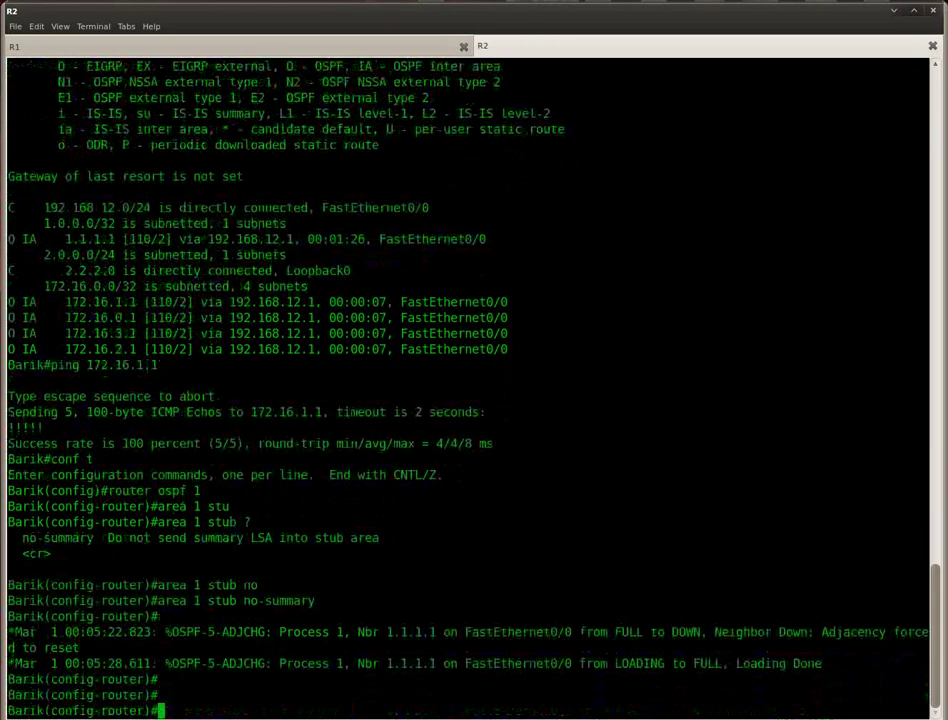
type("do show ip route")
key("Return")
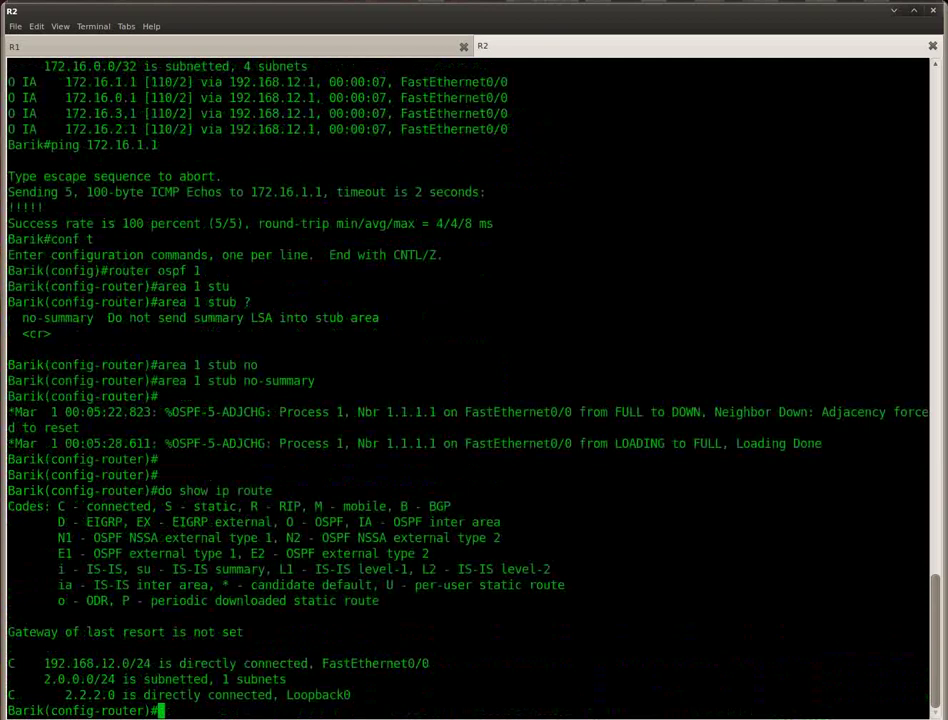
key("Up")
key("Return")
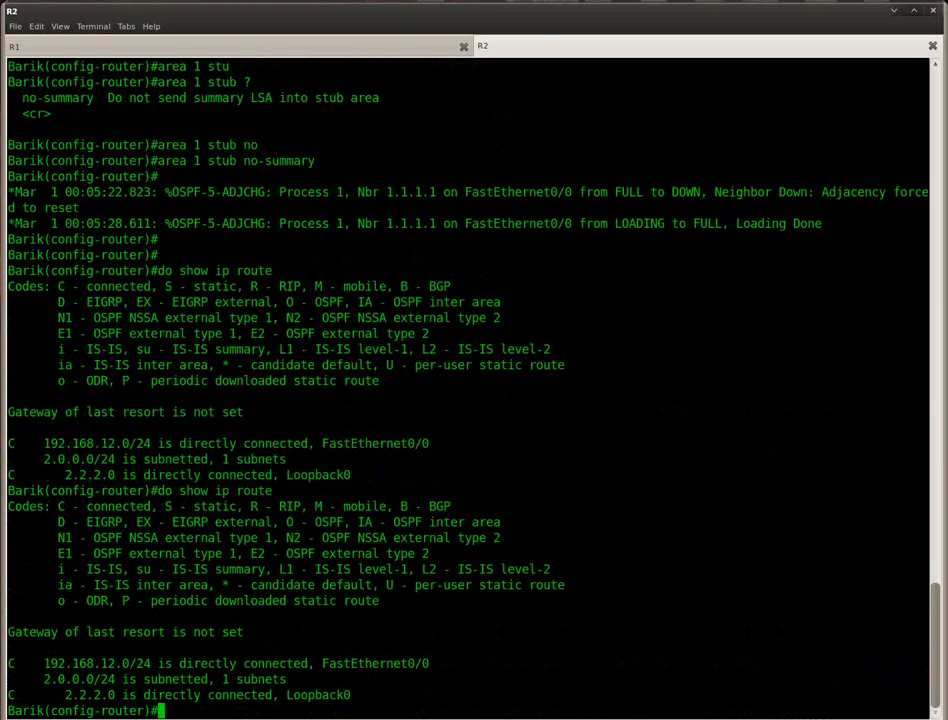
key("Up")
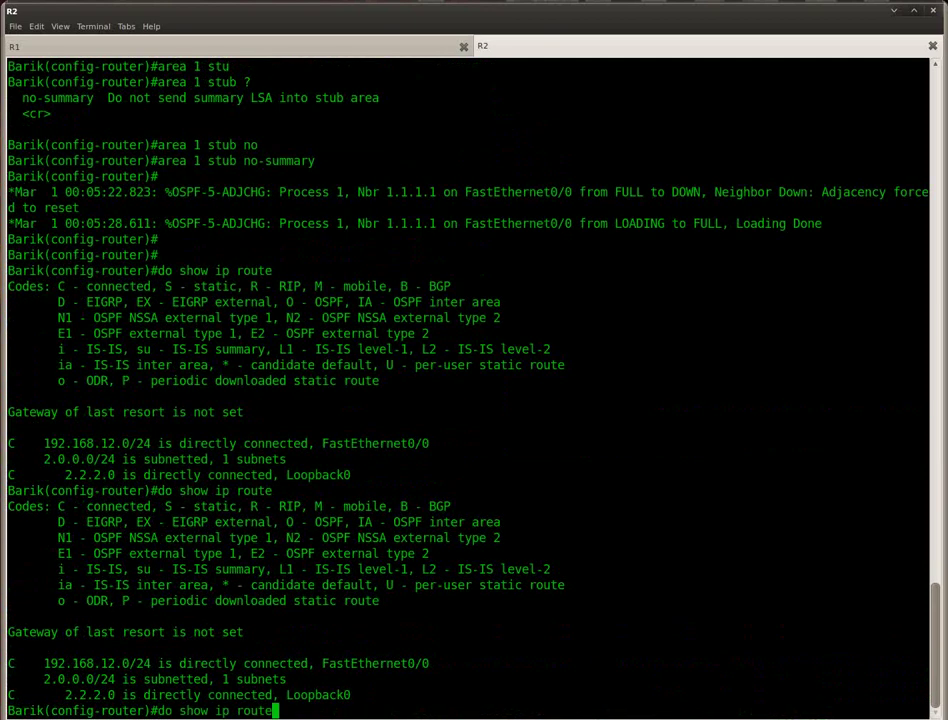
key("Return")
key("Up")
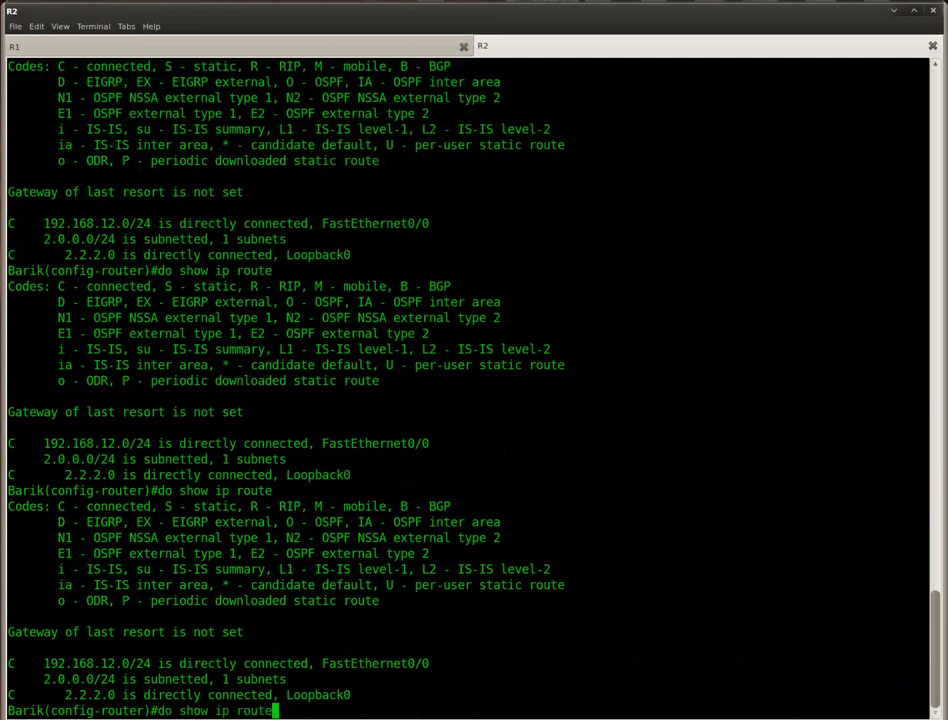
key("Return")
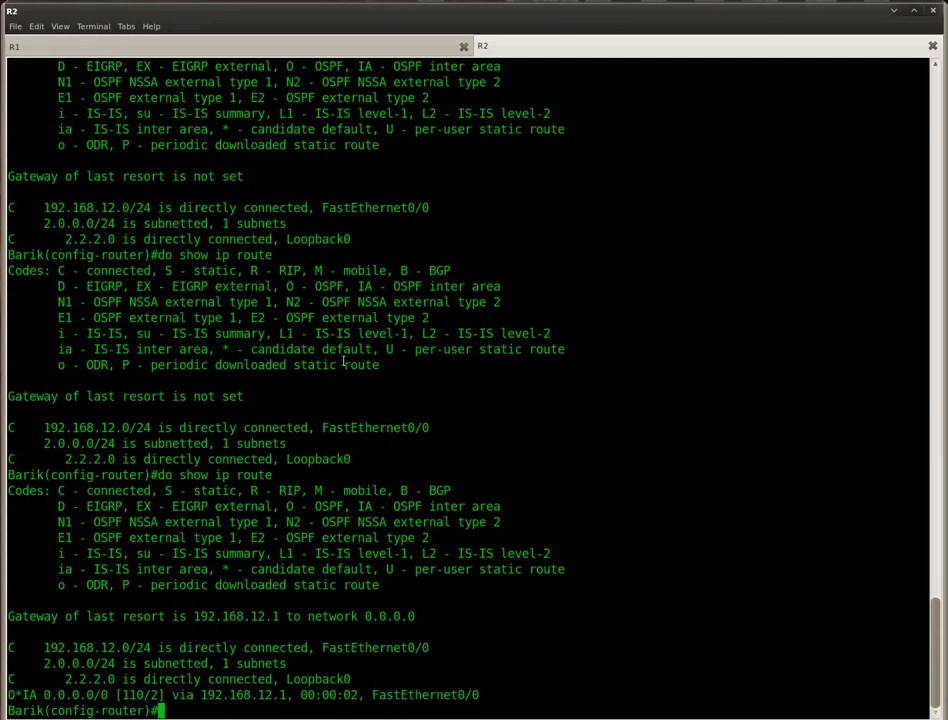
triple_click(484, 694)
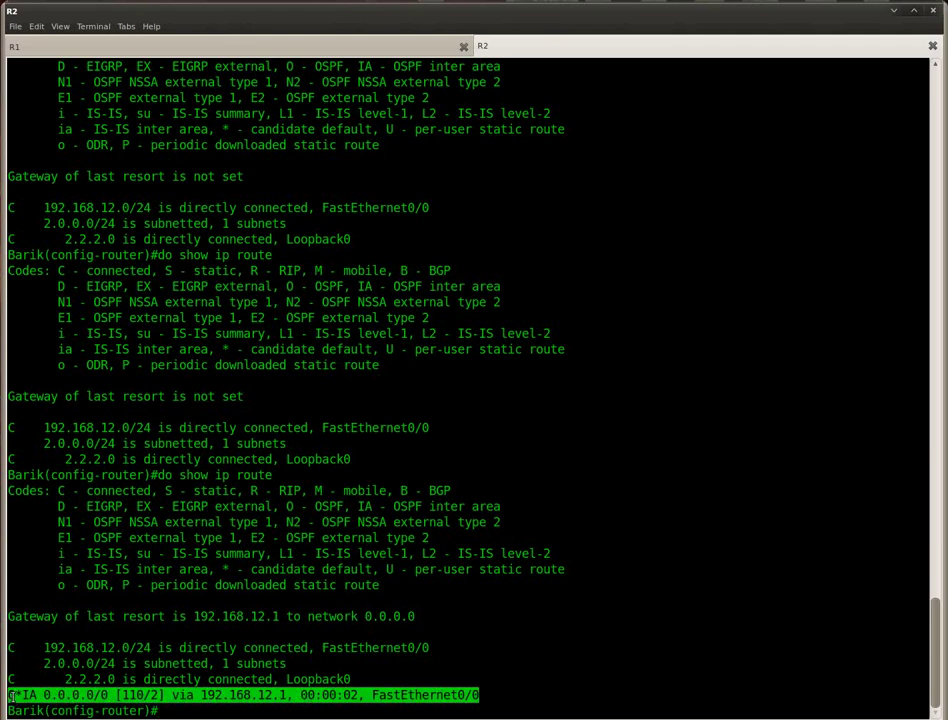
left_click(224, 704)
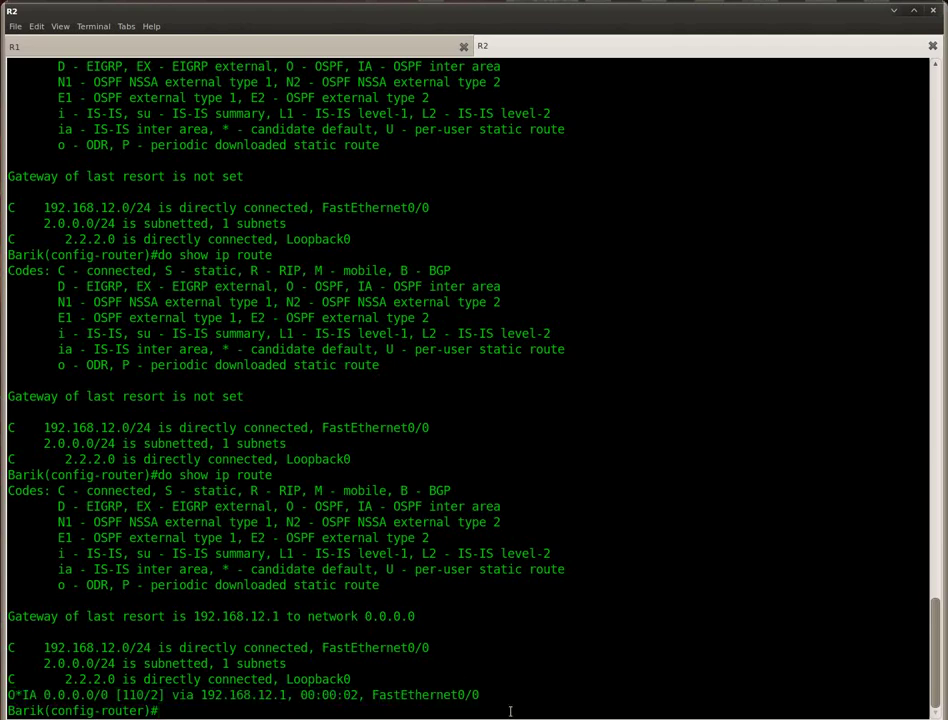
- Check the lab's final goal about still pinging the 4 networks in Firefox
left_click(360, 718)
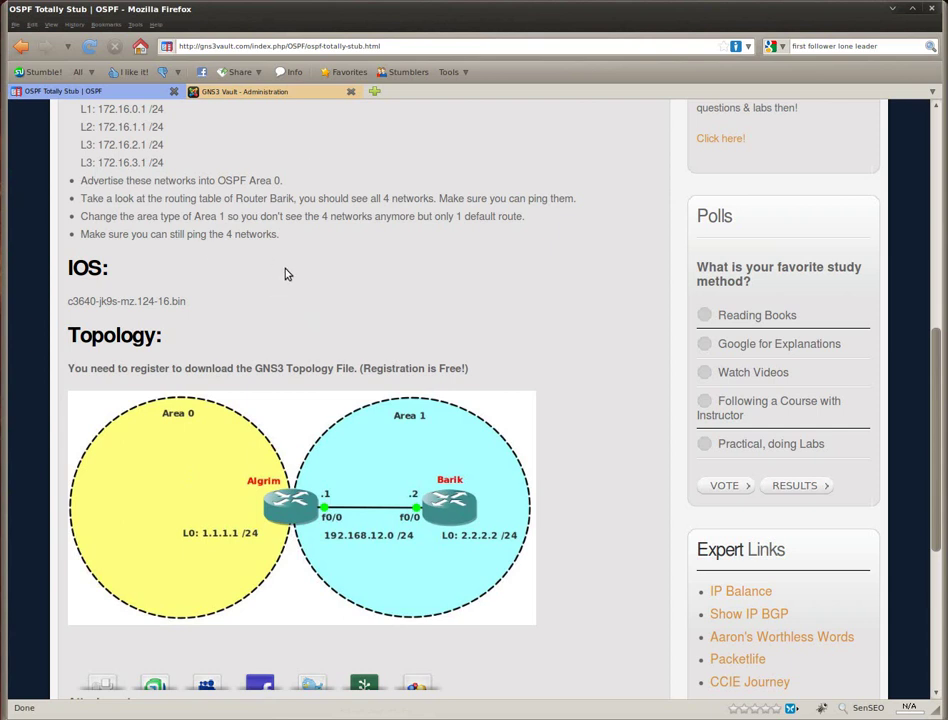
left_click_drag(286, 237, 78, 237)
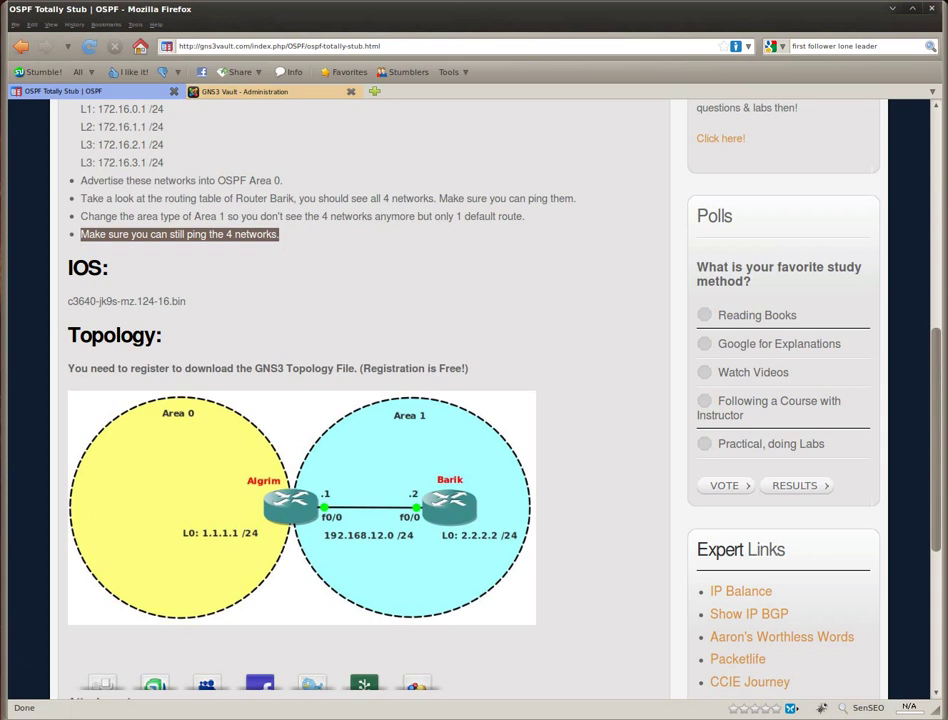
key("alt+Tab")
- Ping 172.16.2.1 from Barik with 'do ping' and confirm a 5/5 success
type("do")
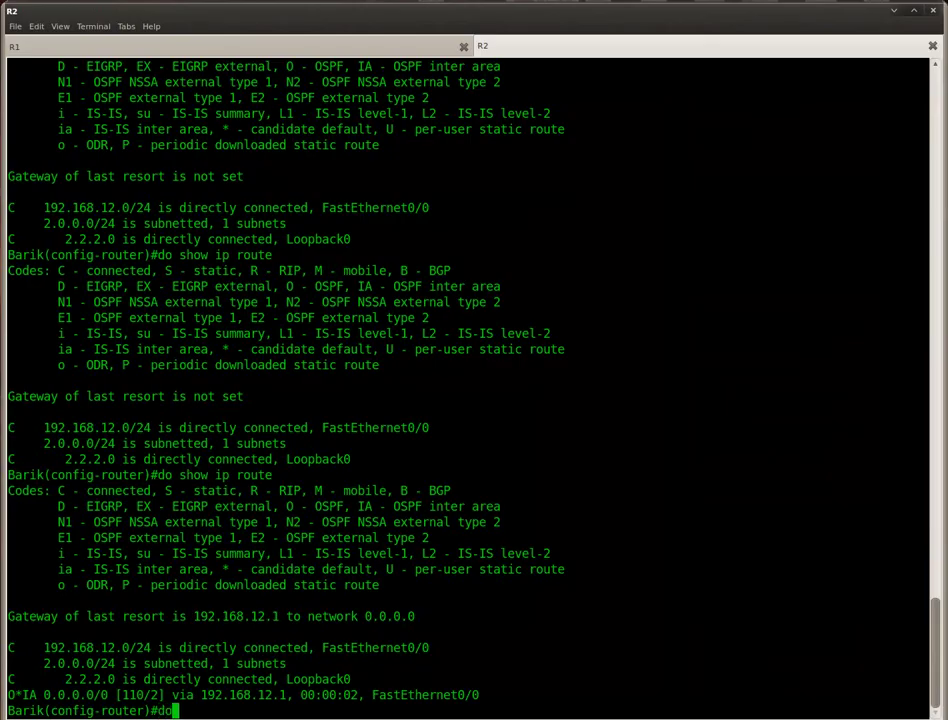
type(" ping 172.16.")
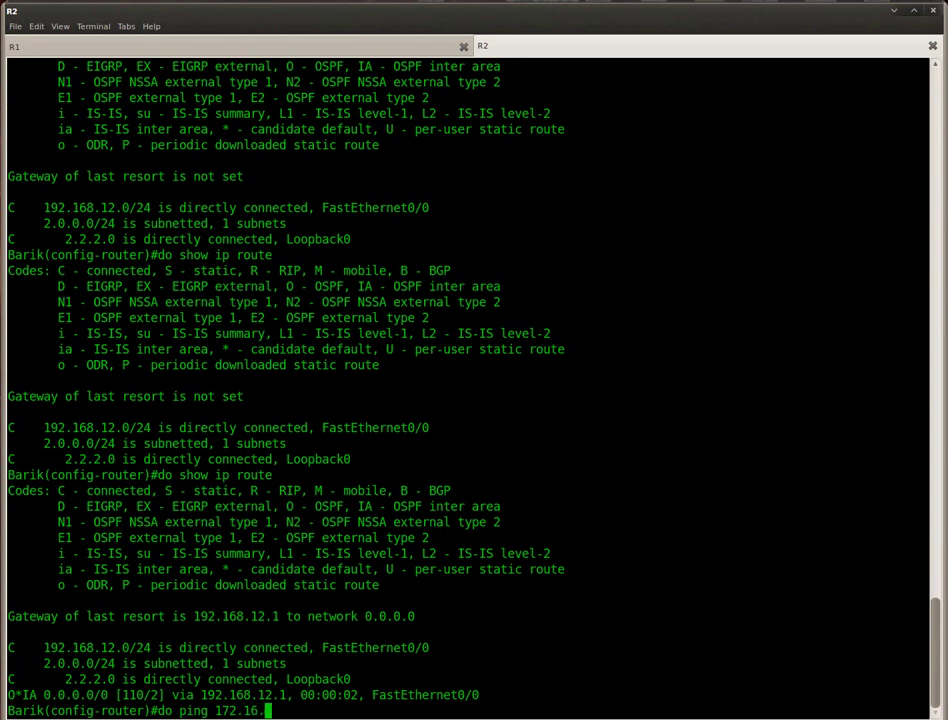
type("2.1")
key("Return")
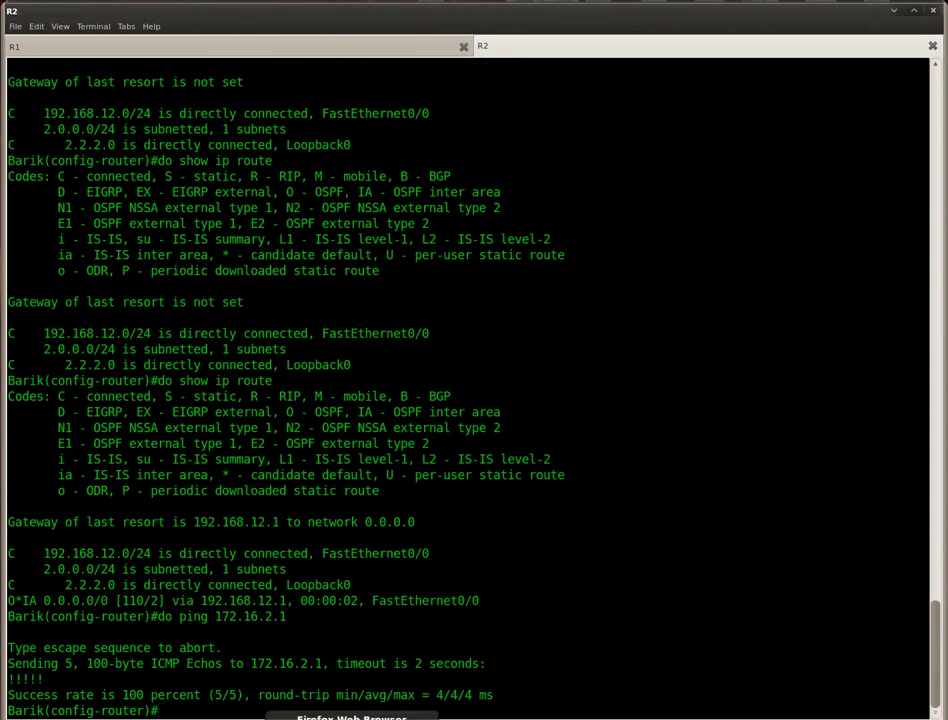
left_click(351, 716)
left_click(539, 278)
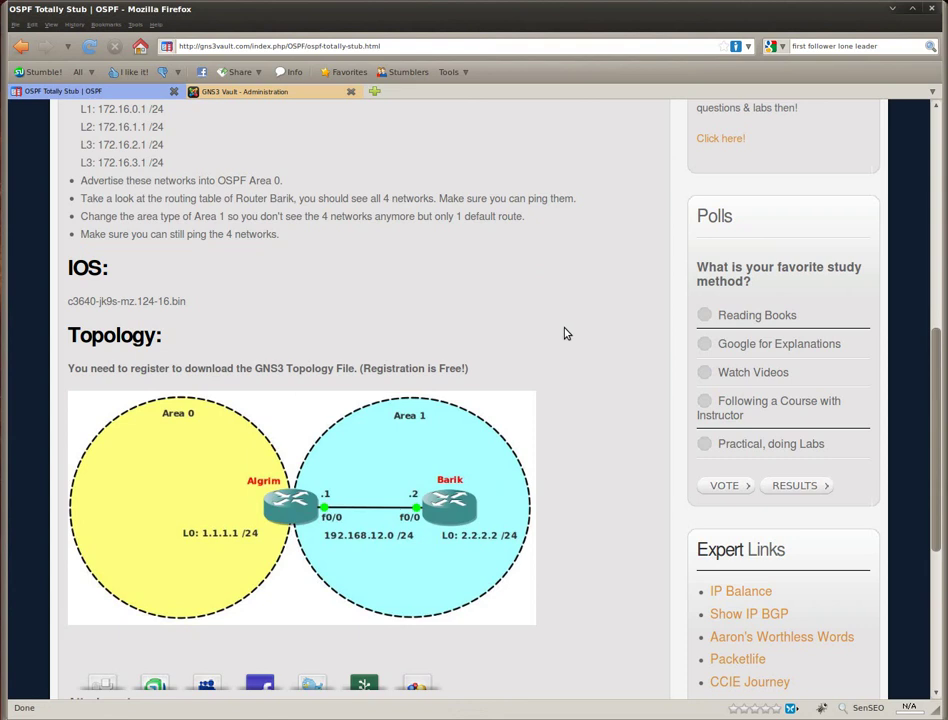
scroll(565, 390, "up", 3)
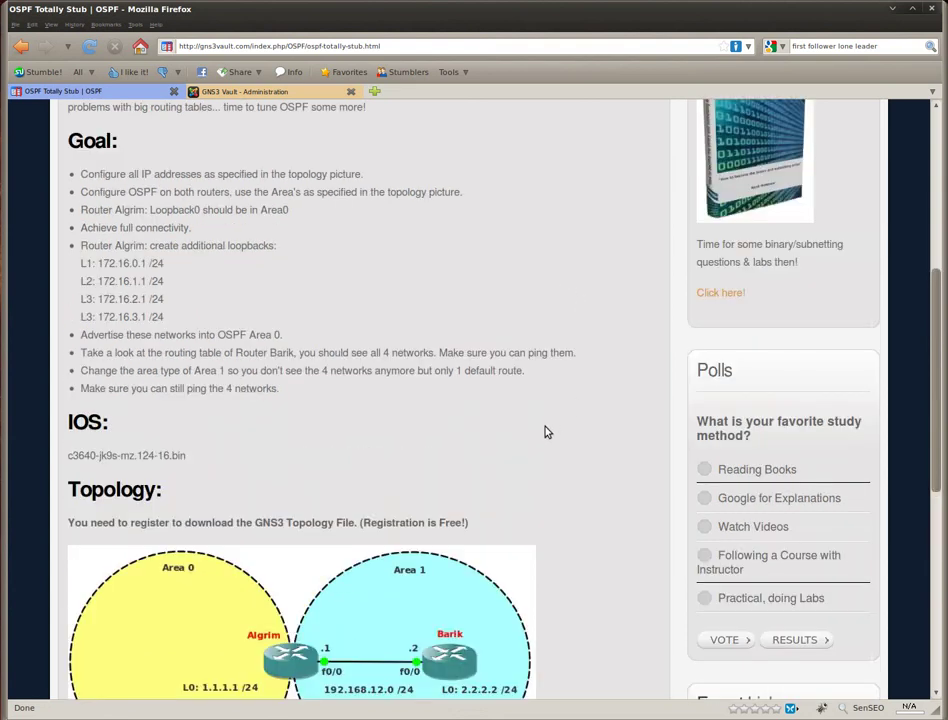
scroll(549, 436, "up", 3)
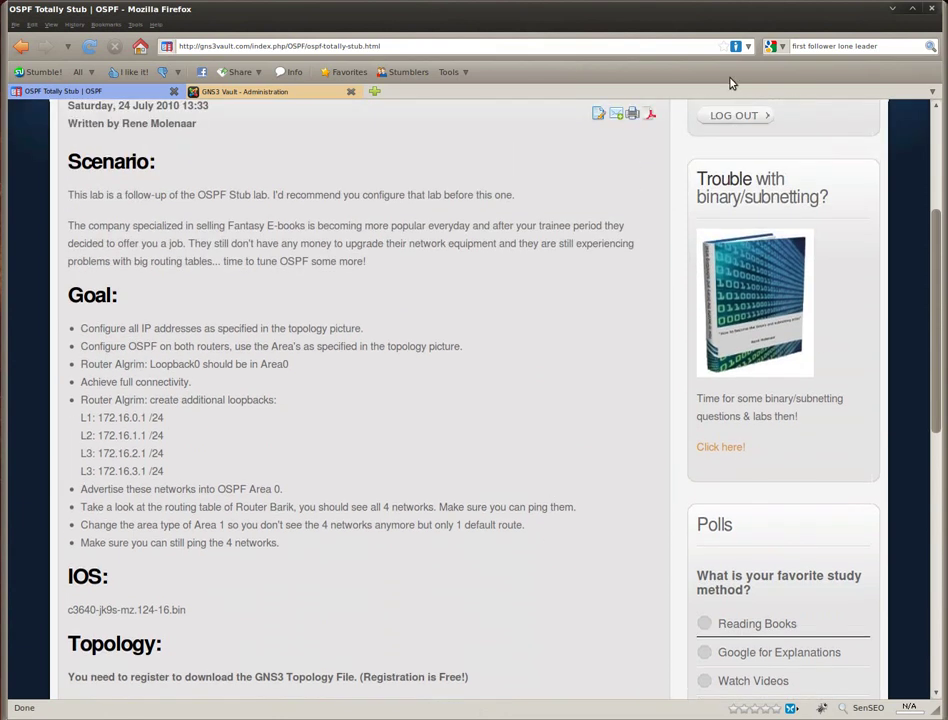